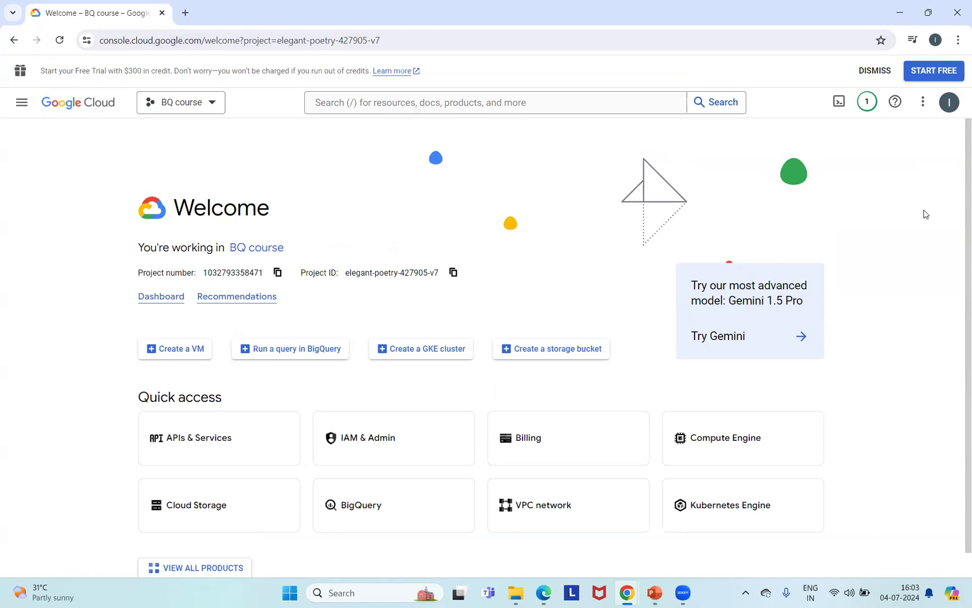
Open BigQuery from the Quick access products on the Google Cloud welcome page
{"action": "left_click", "coordinate": [21, 103]}
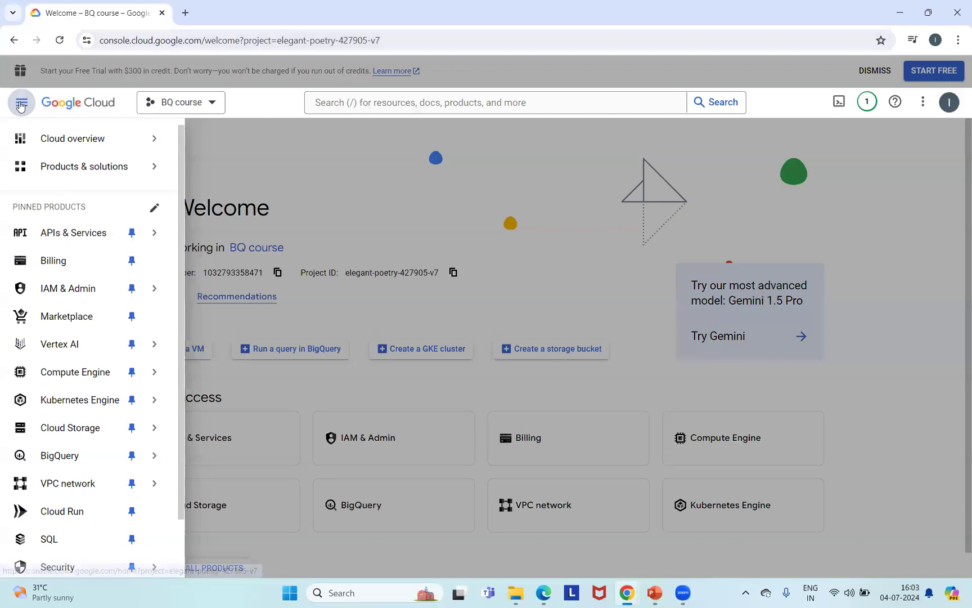
{"action": "mouse_move", "coordinate": [59, 456]}
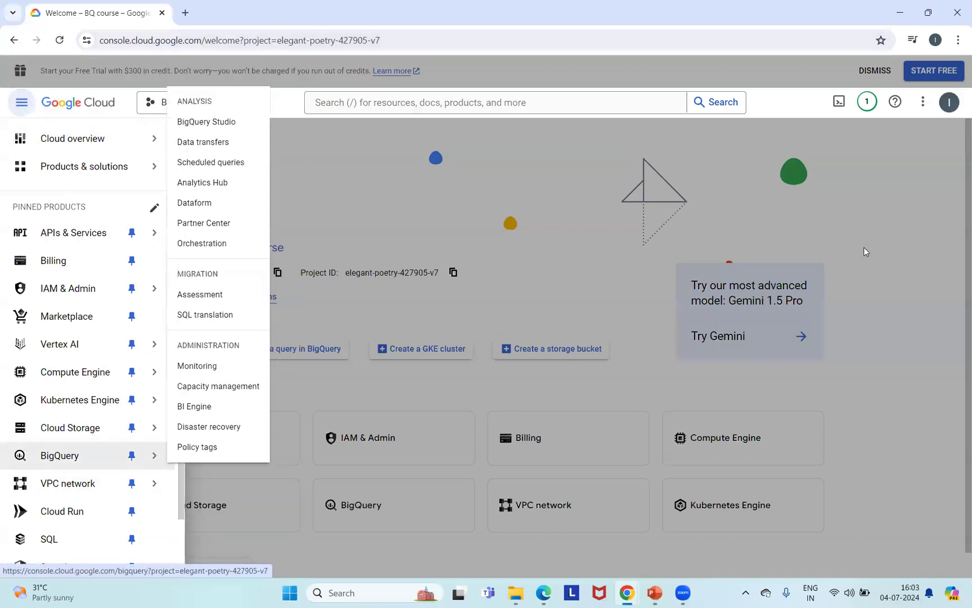
{"action": "left_click", "coordinate": [889, 238]}
{"action": "scroll", "coordinate": [636, 360], "scroll_direction": "down", "scroll_amount": 1}
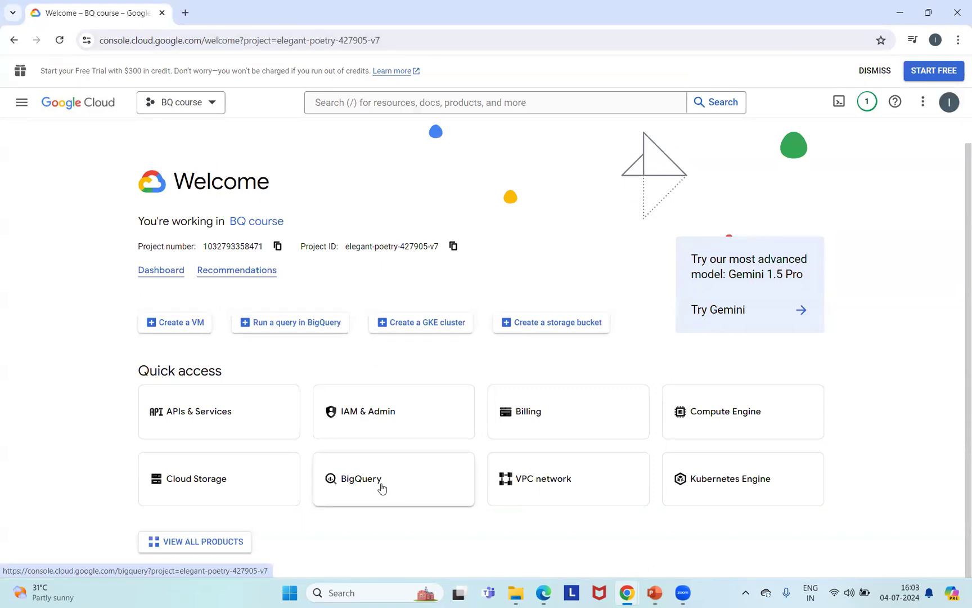
{"action": "left_click", "coordinate": [382, 487]}
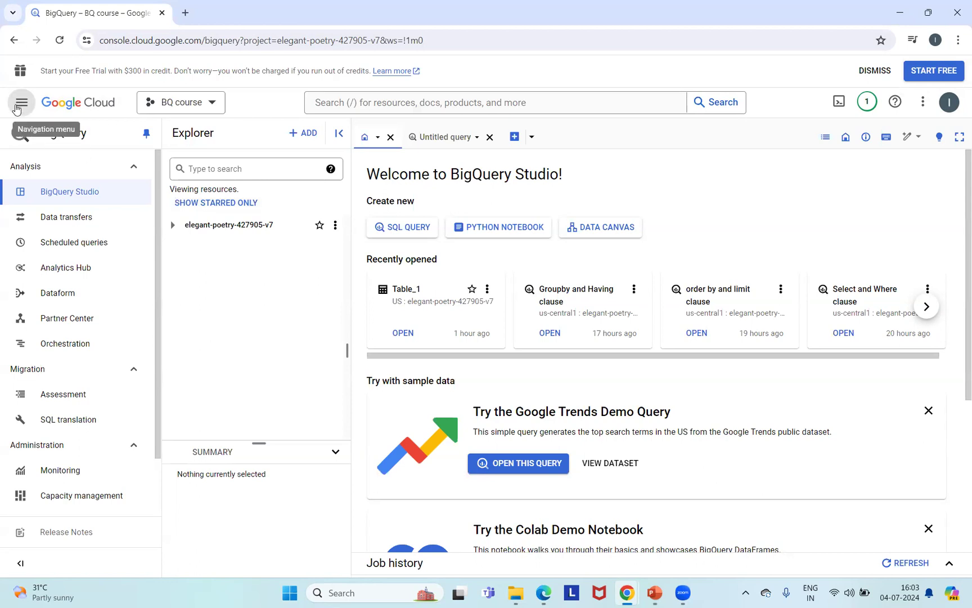
Return to the Google Cloud welcome page and open BigQuery from the pinned products
{"action": "left_click", "coordinate": [73, 107]}
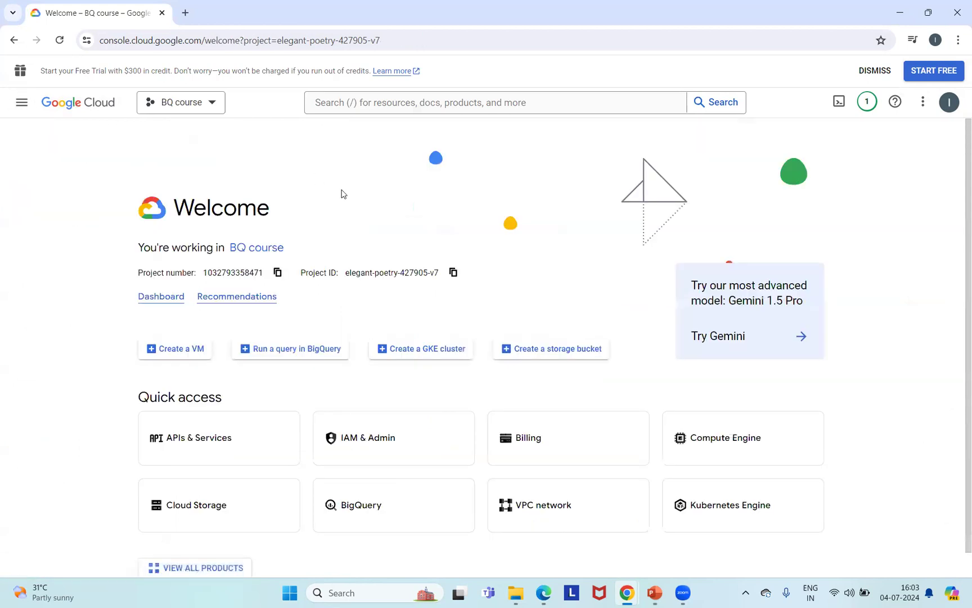
{"action": "left_click", "coordinate": [22, 102]}
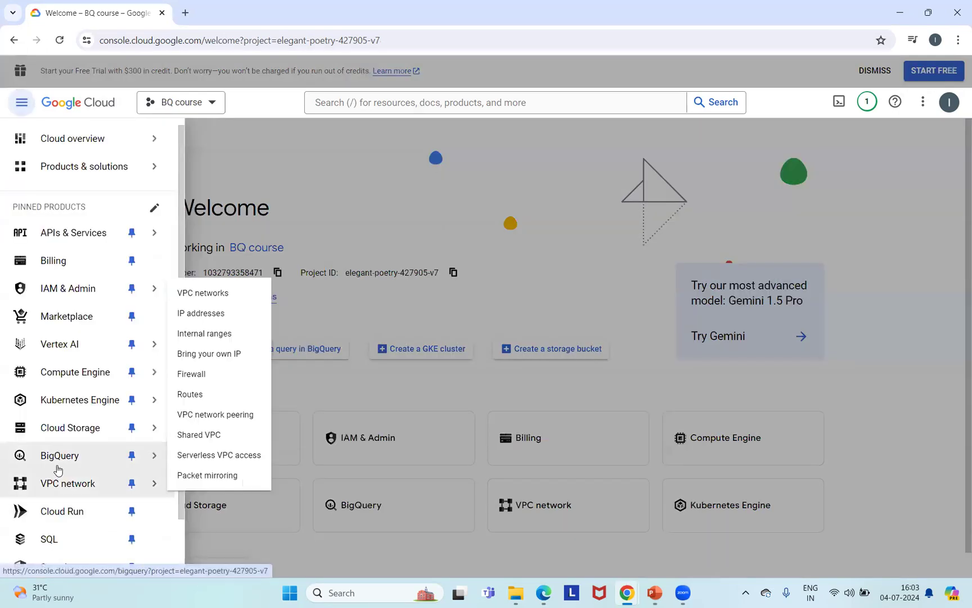
{"action": "left_click", "coordinate": [58, 460]}
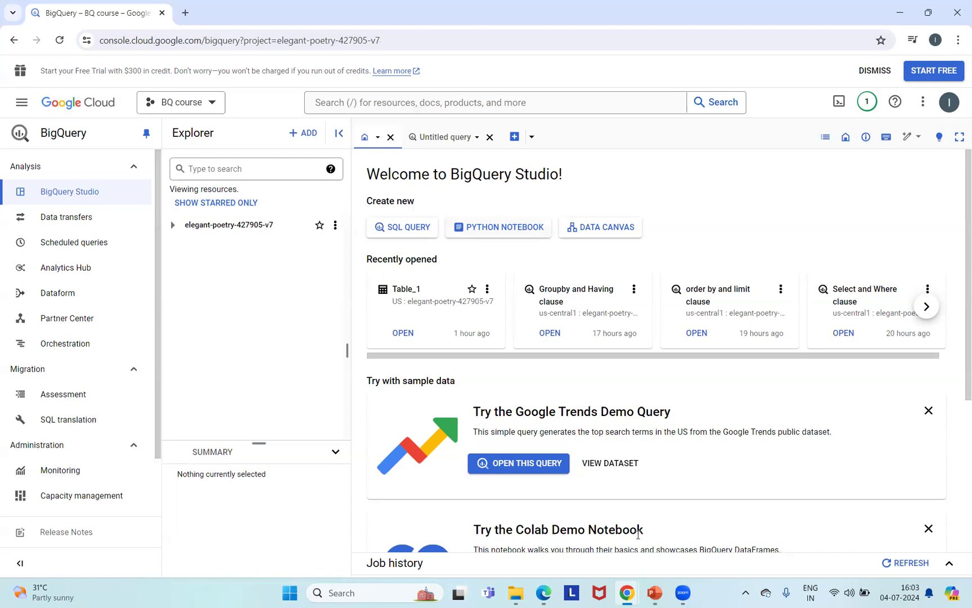
Switch to the PowerPoint presentation and exit the slide show at the BigQuery console overview slide
{"action": "left_click", "coordinate": [656, 593]}
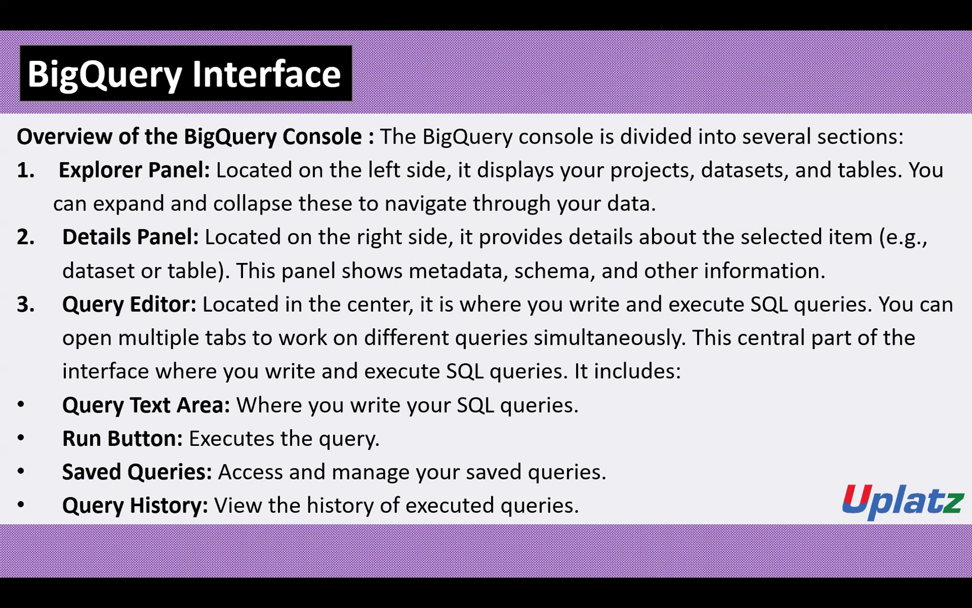
{"action": "key", "text": "Escape"}
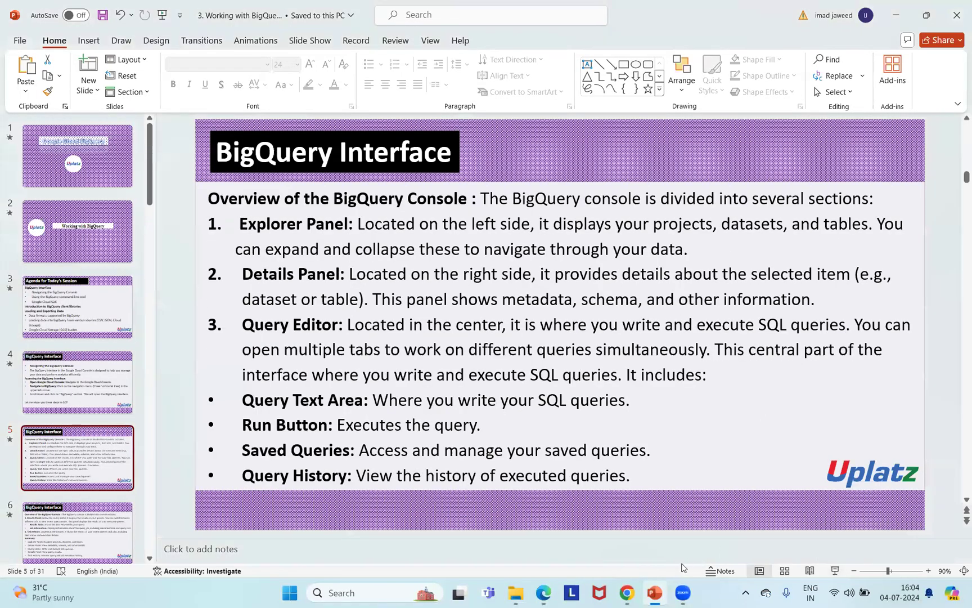
Switch back to BigQuery in Chrome and expand the project's resources in the Explorer
{"action": "mouse_move", "coordinate": [618, 594]}
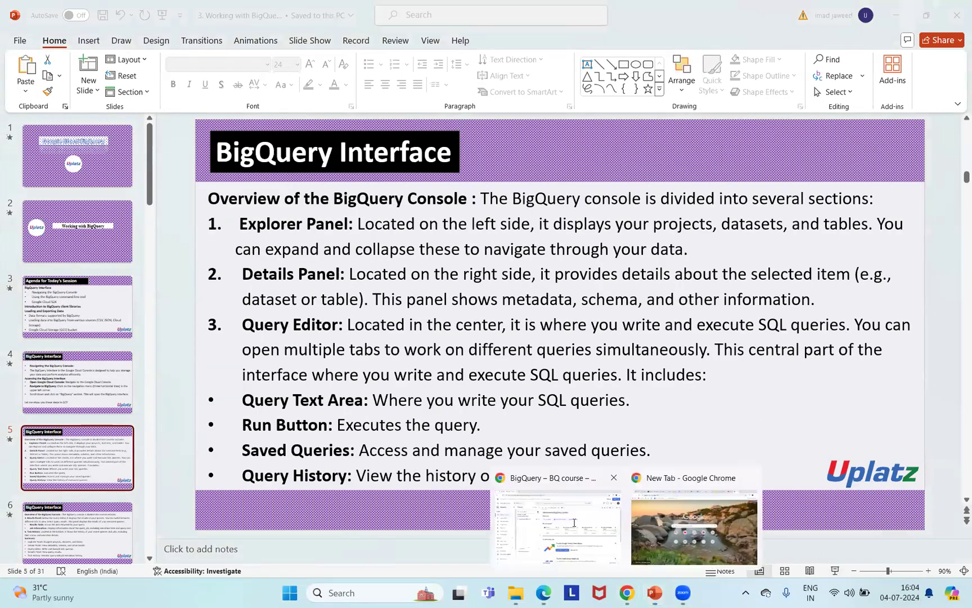
{"action": "left_click", "coordinate": [602, 556]}
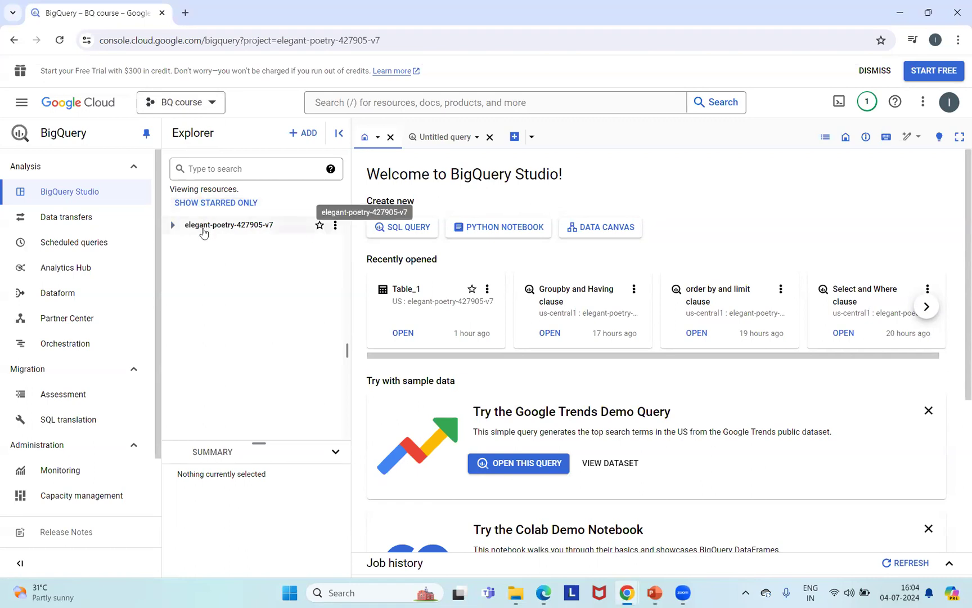
{"action": "left_click", "coordinate": [173, 225]}
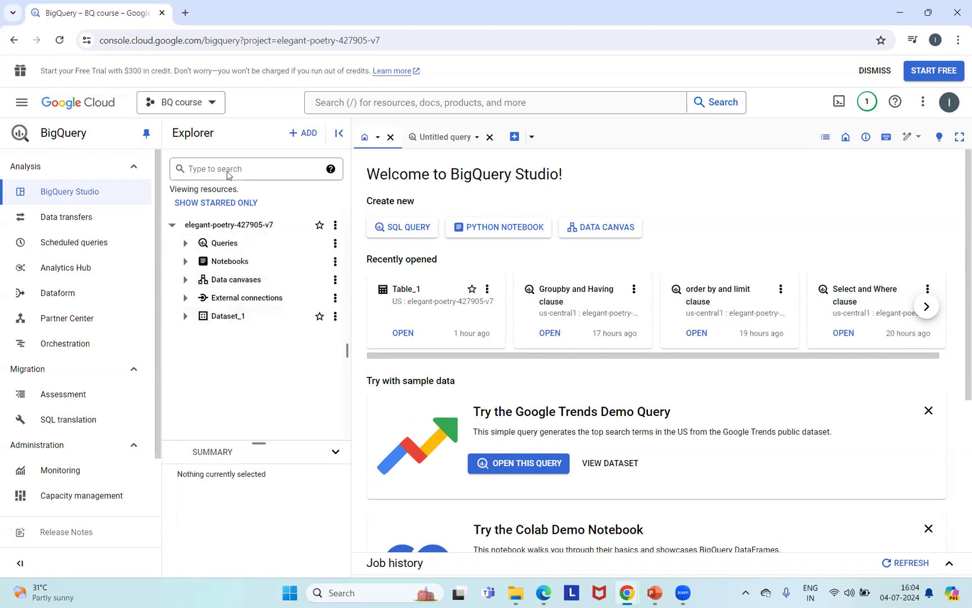
Consult the BigQuery Interface slide in PowerPoint, and open Dataset_1 in BigQuery in Chrome
{"action": "mouse_move", "coordinate": [652, 582]}
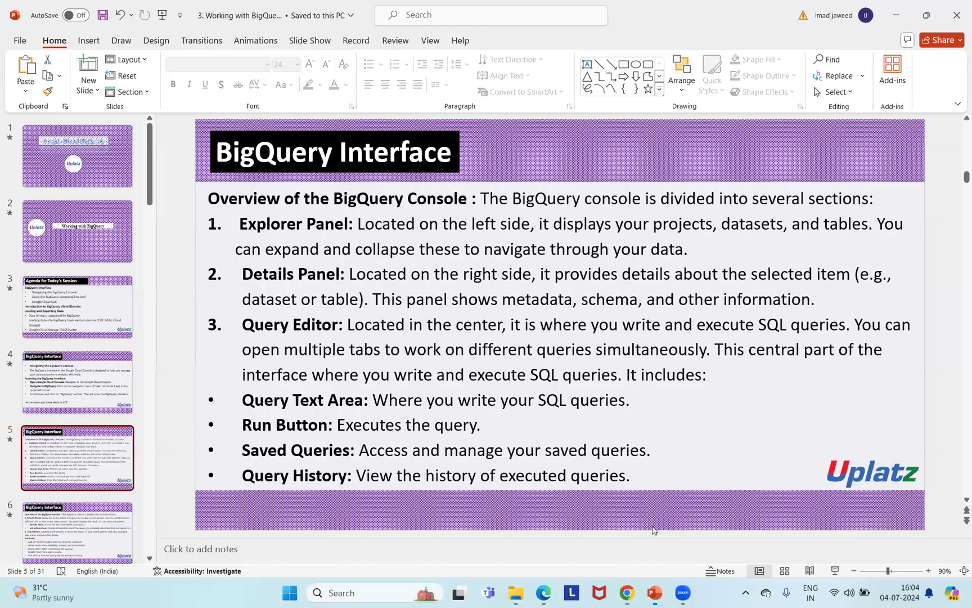
{"action": "left_click", "coordinate": [653, 528]}
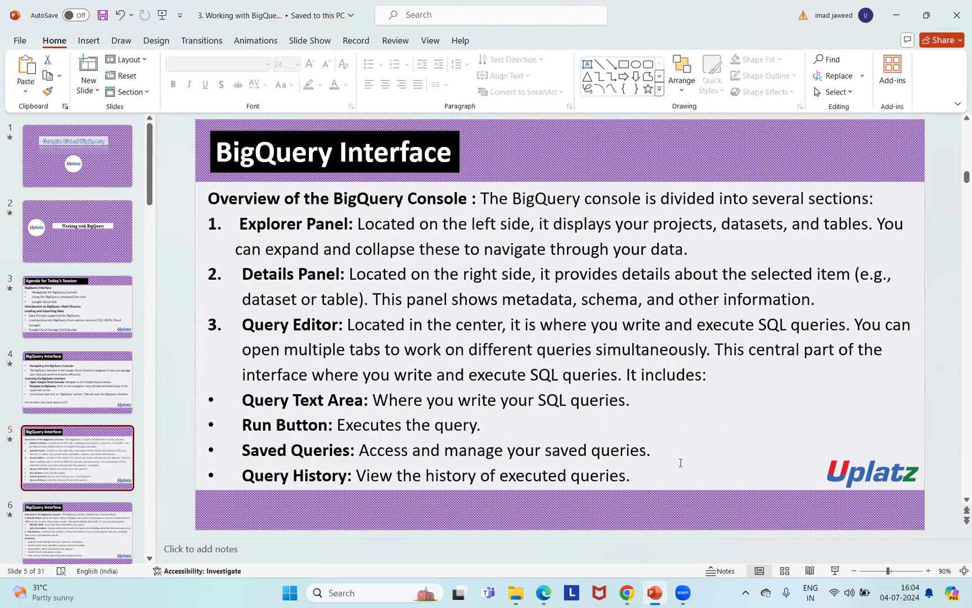
{"action": "mouse_move", "coordinate": [626, 592]}
{"action": "left_click", "coordinate": [583, 524]}
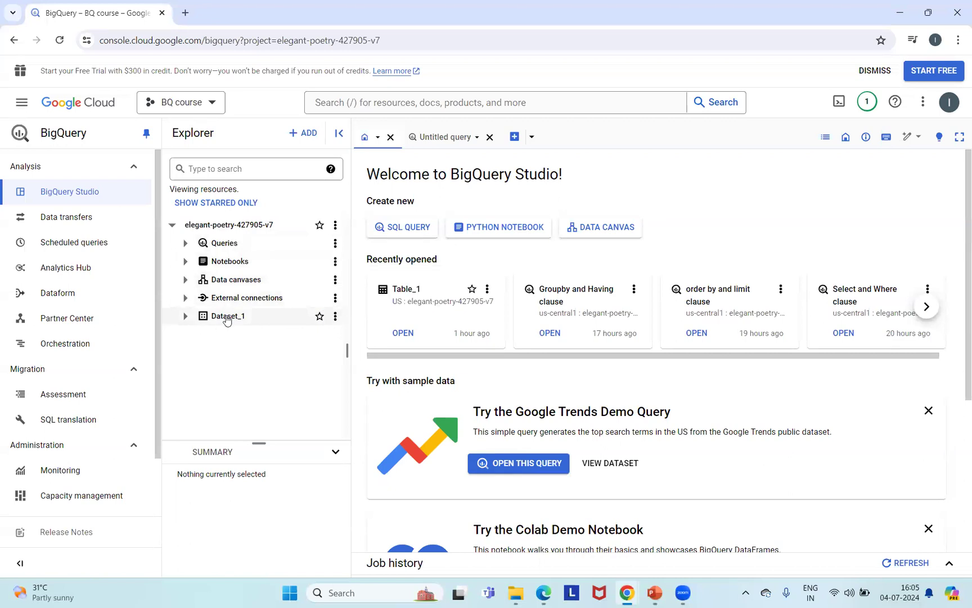
{"action": "left_click", "coordinate": [227, 317]}
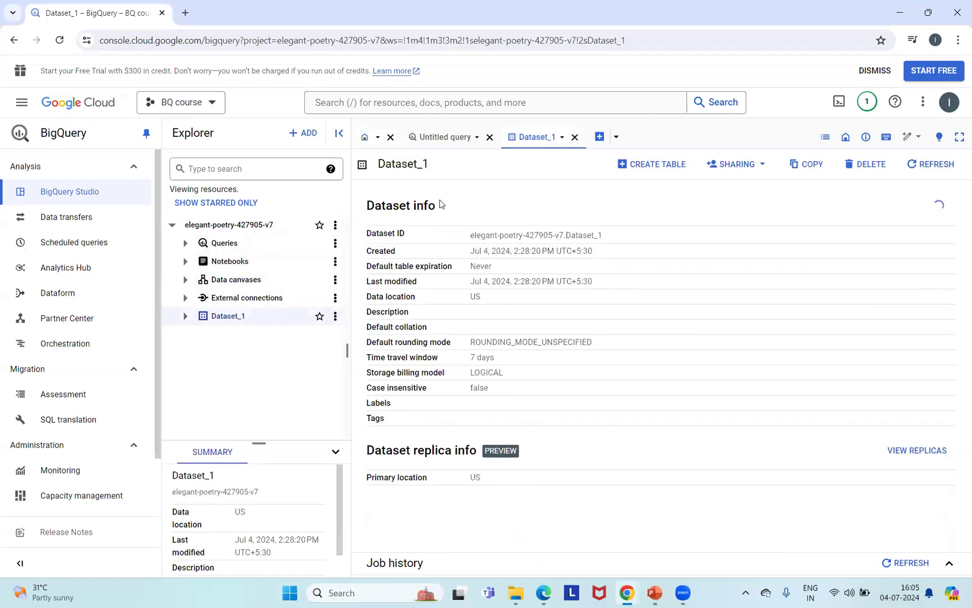
Examine the dataset info of Dataset_1, highlighting its heading, dataset ID and creation field
{"action": "left_click_drag", "start_coordinate": [366, 204], "coordinate": [496, 224]}
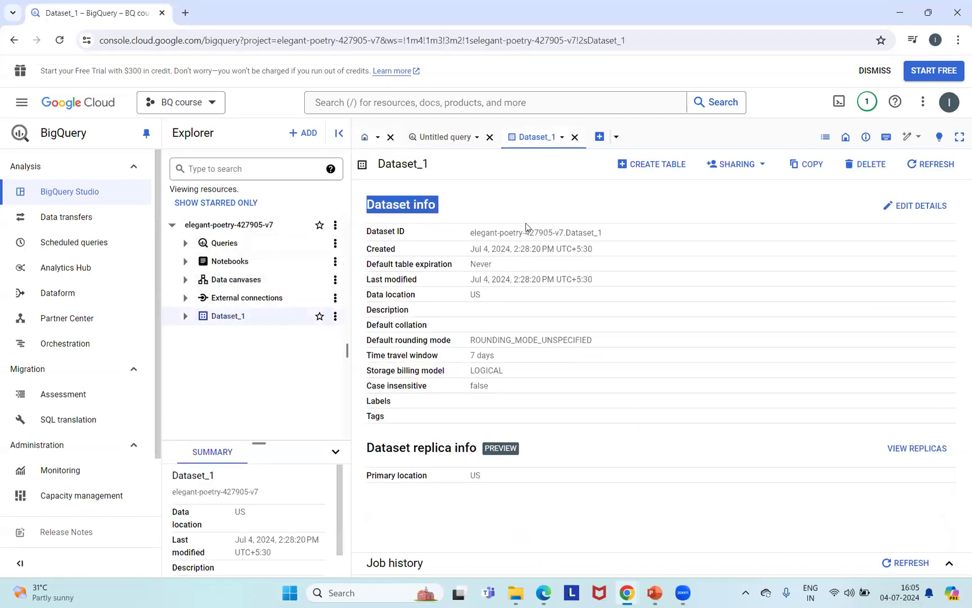
{"action": "left_click_drag", "start_coordinate": [428, 205], "coordinate": [618, 244]}
{"action": "left_click", "coordinate": [357, 209]}
{"action": "left_click", "coordinate": [478, 216]}
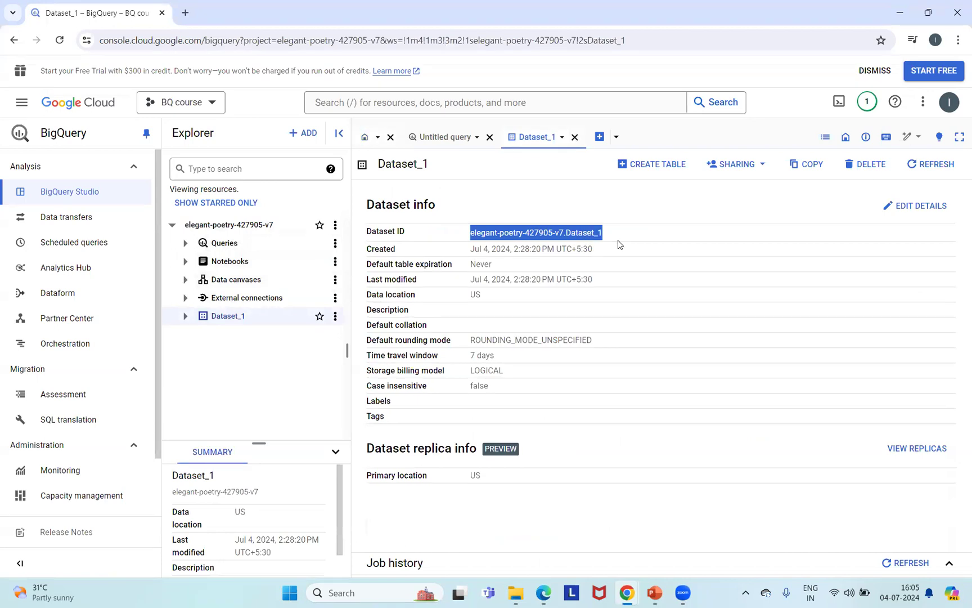
{"action": "left_click", "coordinate": [619, 244]}
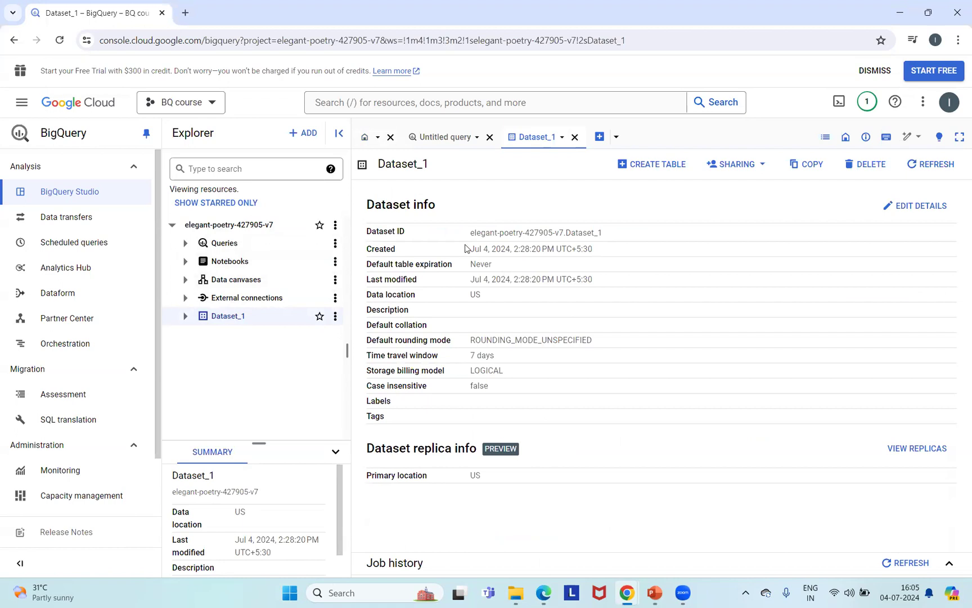
{"action": "double_click", "coordinate": [466, 248]}
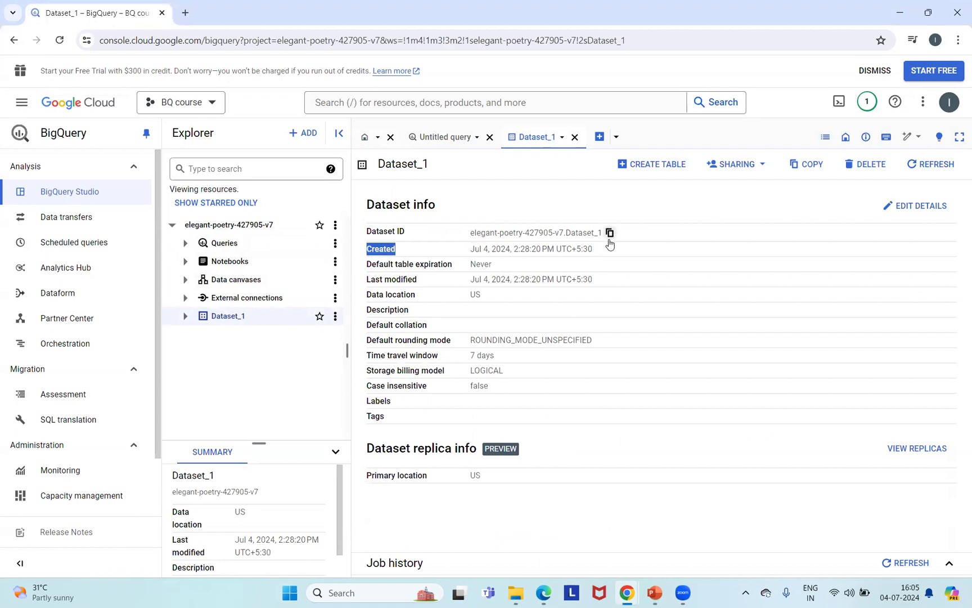
{"action": "left_click", "coordinate": [607, 275]}
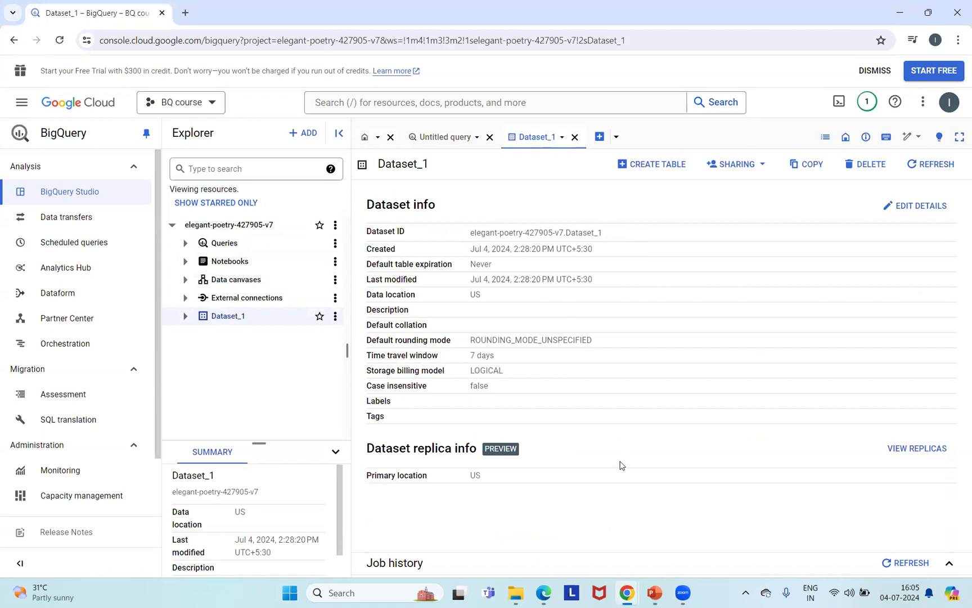
Consult the BigQuery Interface slide in PowerPoint, and open Table_1 under Dataset_1 in BigQuery in Chrome
{"action": "mouse_move", "coordinate": [653, 582]}
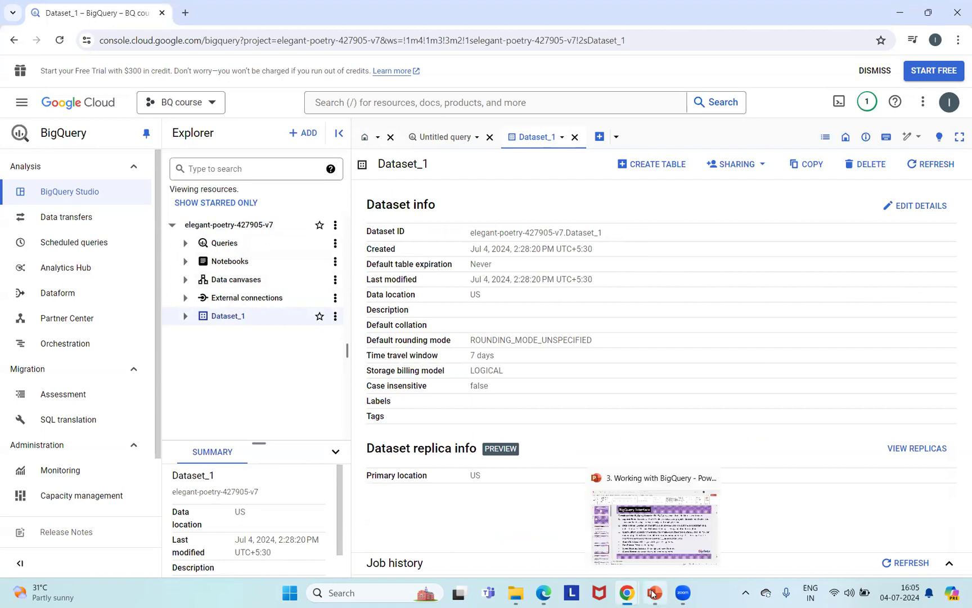
{"action": "left_click", "coordinate": [651, 539]}
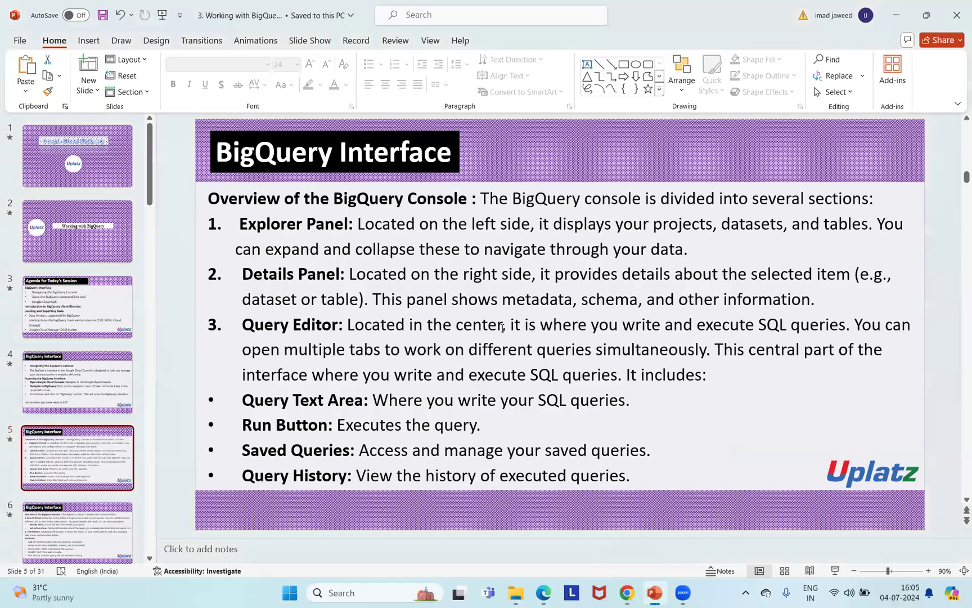
{"action": "mouse_move", "coordinate": [641, 595]}
{"action": "left_click", "coordinate": [557, 524]}
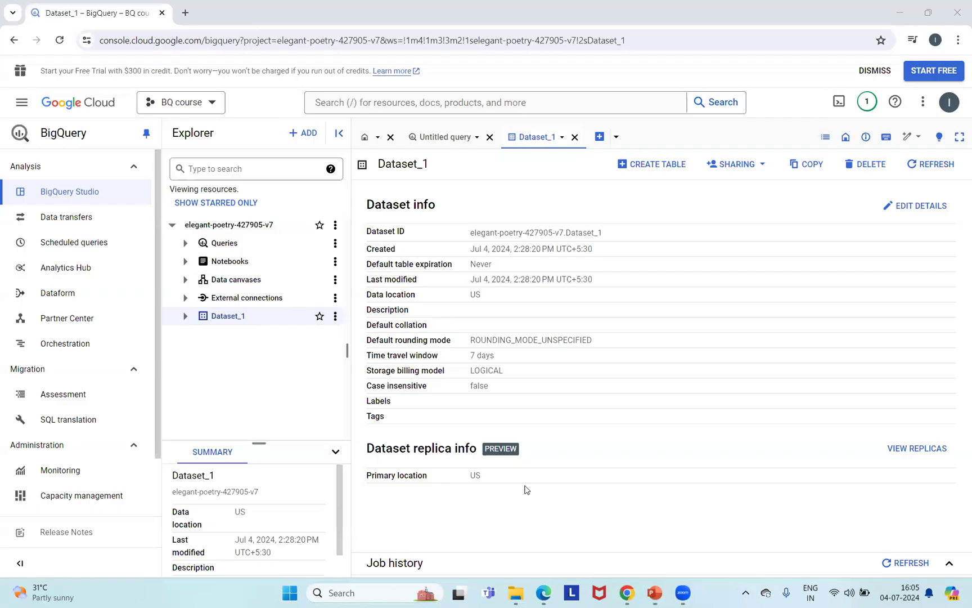
{"action": "left_click", "coordinate": [185, 315]}
{"action": "left_click", "coordinate": [250, 336]}
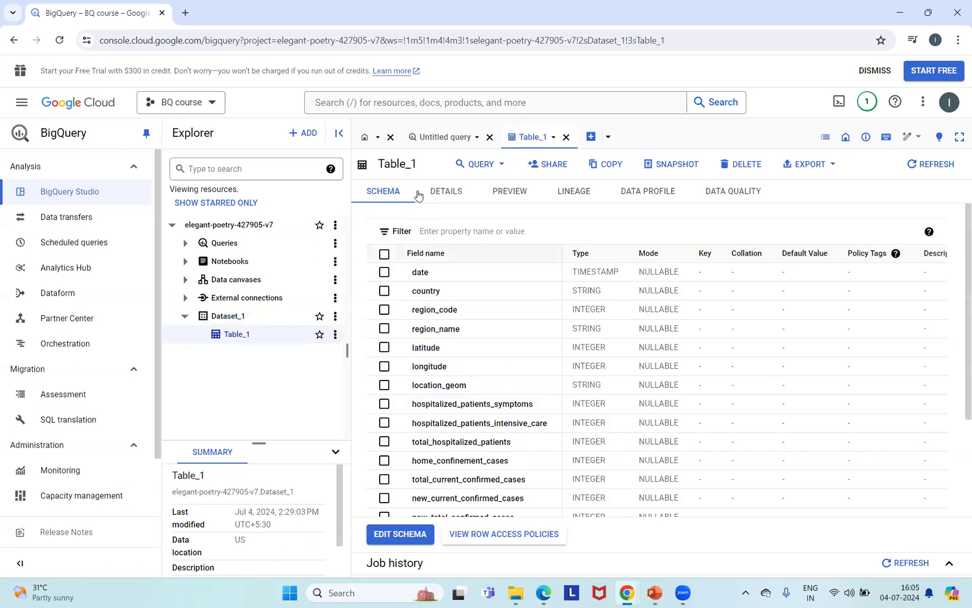
Review Table_1's details, data preview, lineage and data profile, and return to its details
{"action": "left_click", "coordinate": [459, 195]}
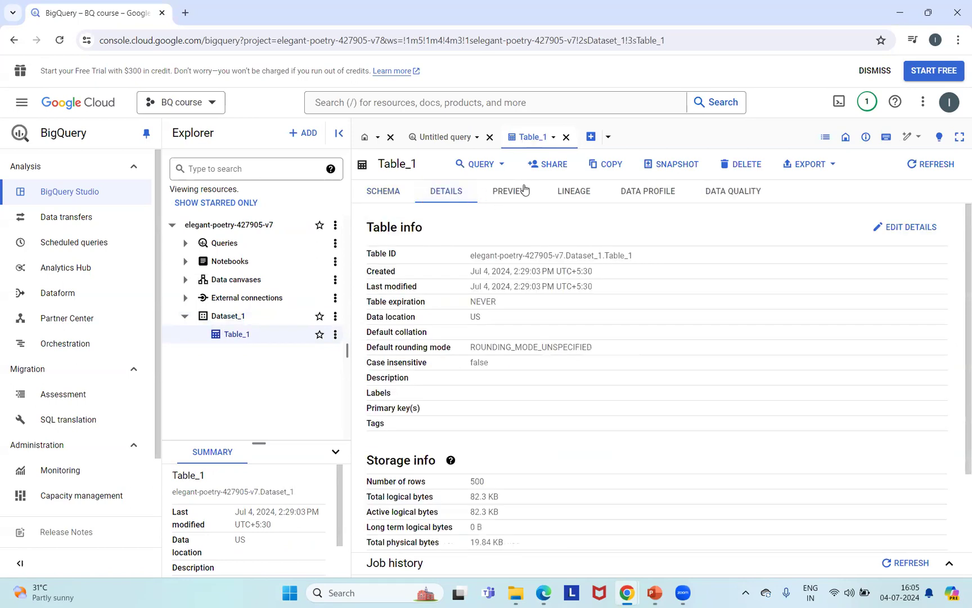
{"action": "left_click", "coordinate": [519, 194]}
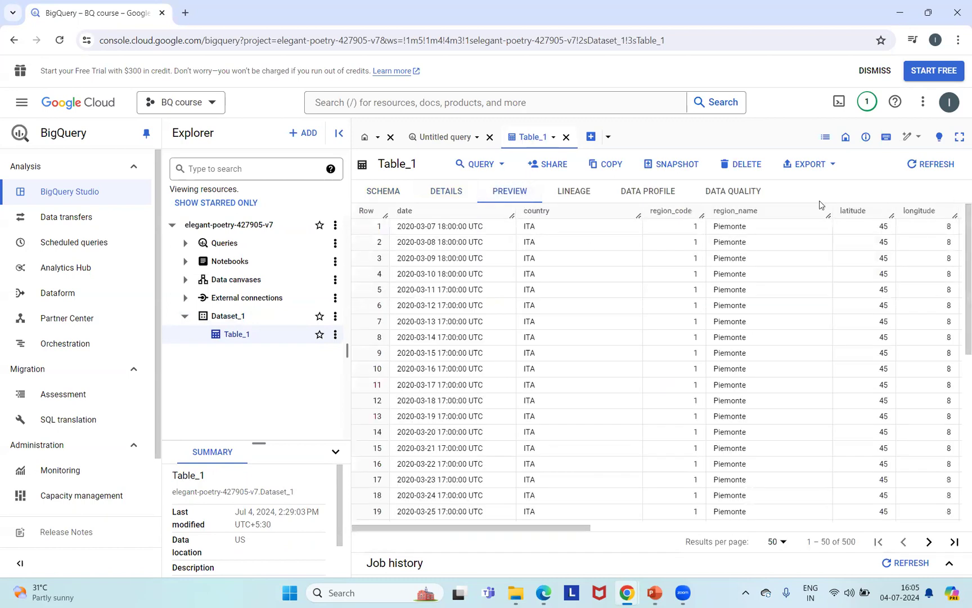
{"action": "left_click", "coordinate": [574, 195]}
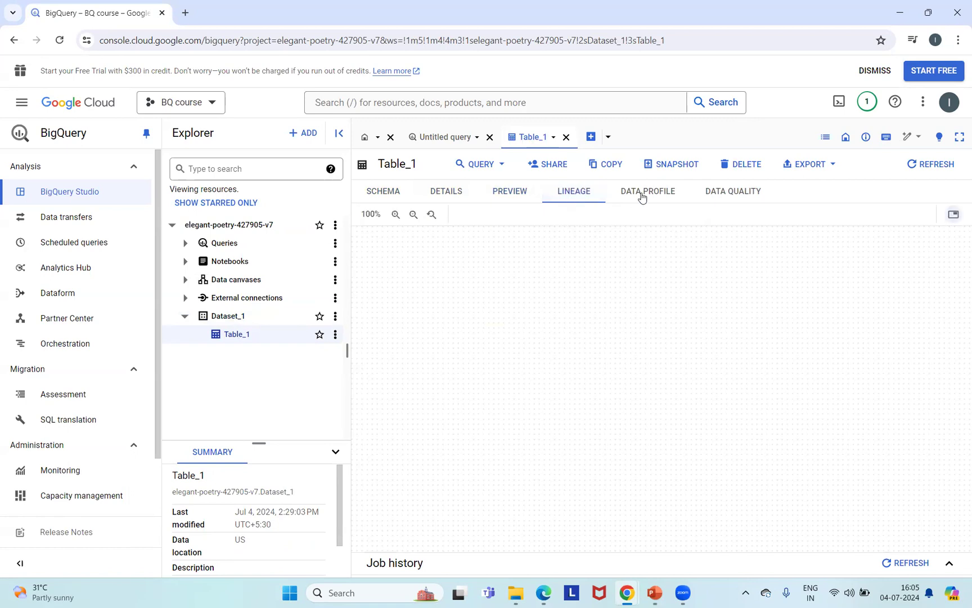
{"action": "left_click", "coordinate": [642, 191]}
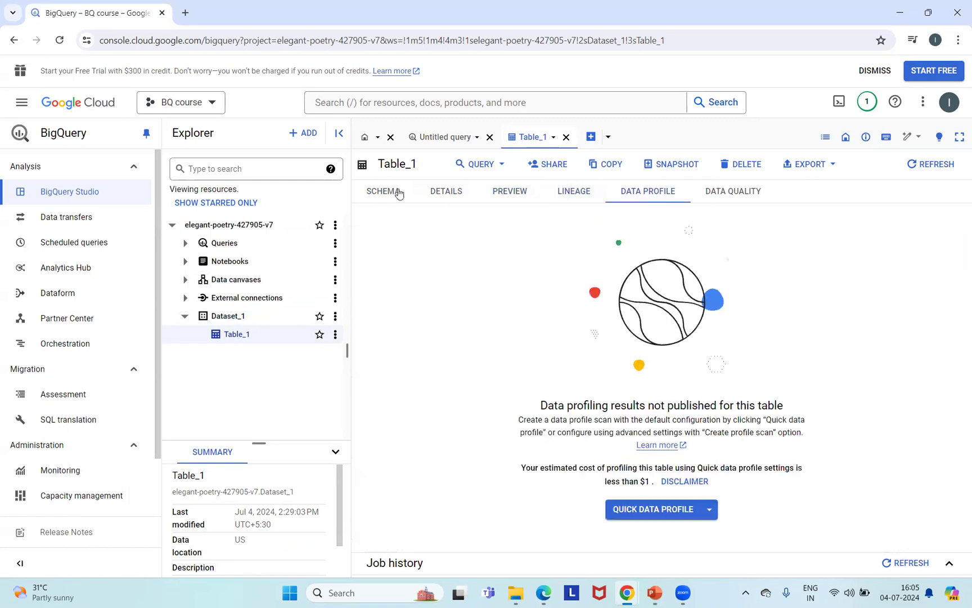
{"action": "left_click", "coordinate": [434, 192]}
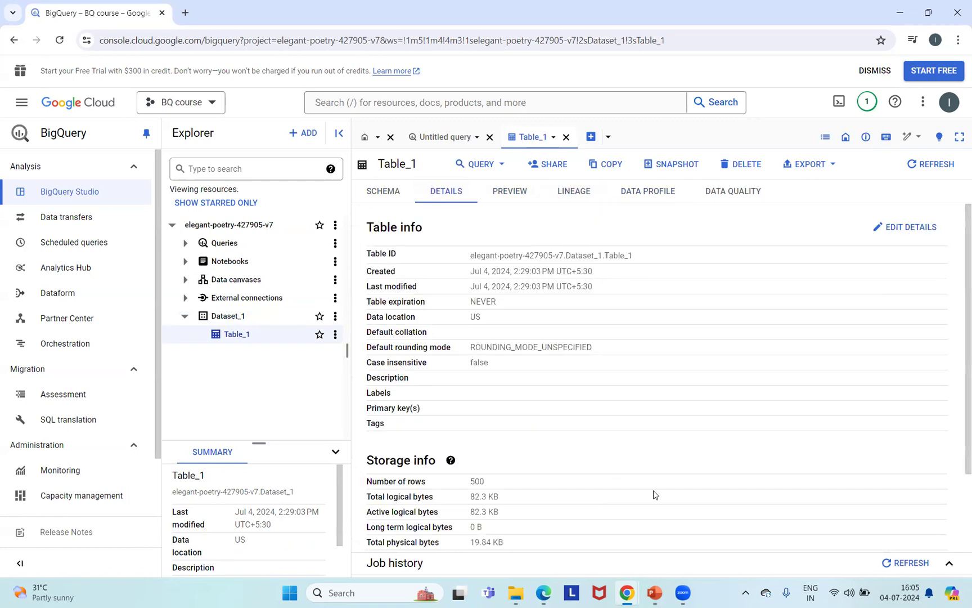
Consult the Query Editor section of the PowerPoint slide, and open a query on Table_1 in a new BigQuery tab
{"action": "mouse_move", "coordinate": [658, 585]}
{"action": "left_click", "coordinate": [648, 544]}
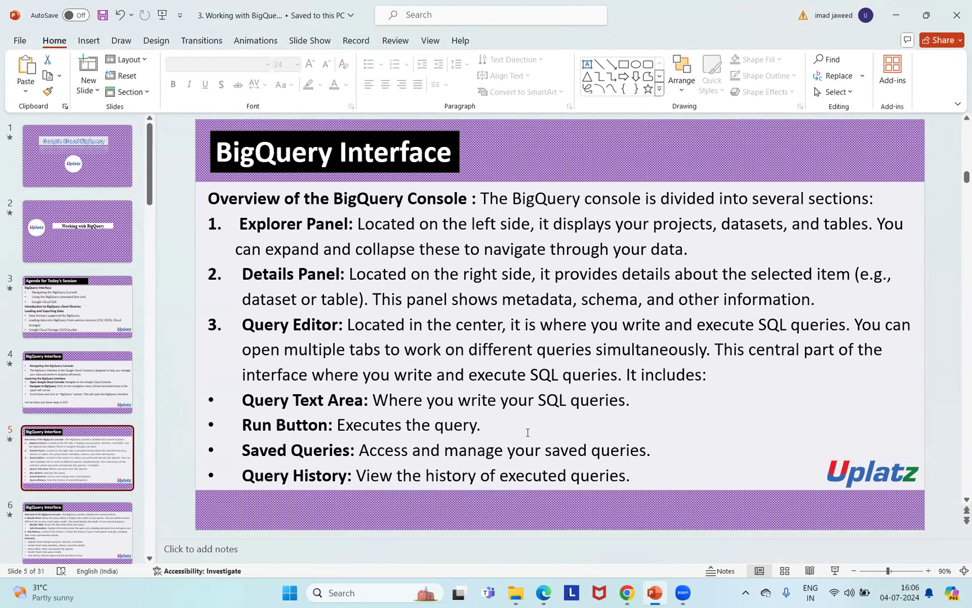
{"action": "mouse_move", "coordinate": [627, 592]}
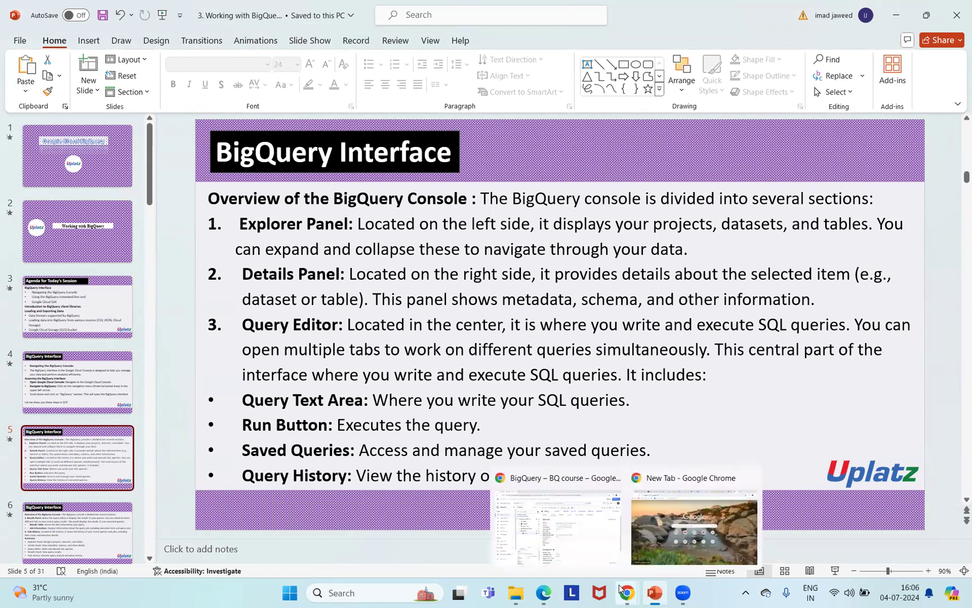
{"action": "left_click", "coordinate": [570, 494]}
{"action": "left_click", "coordinate": [226, 336]}
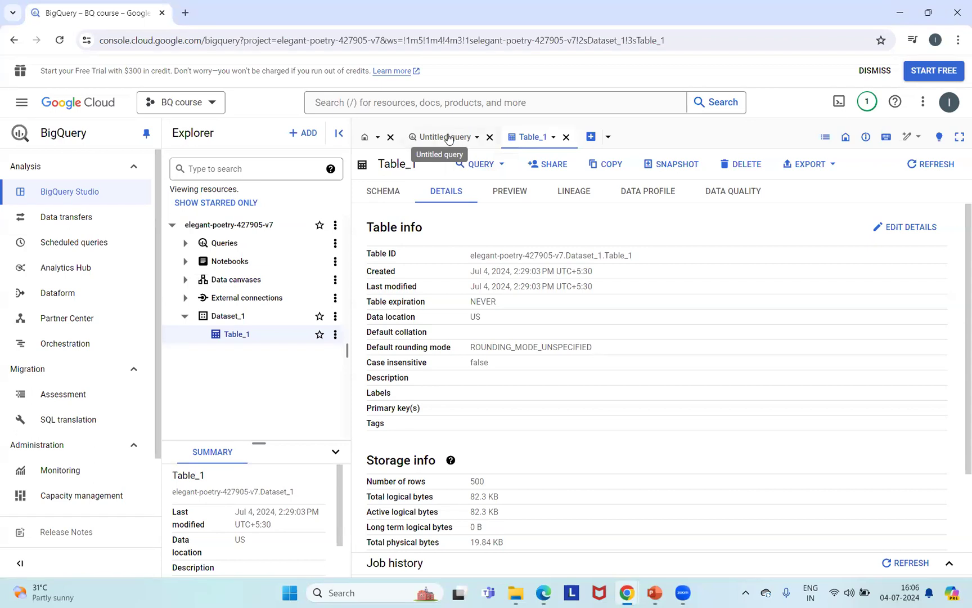
{"action": "left_click", "coordinate": [481, 164]}
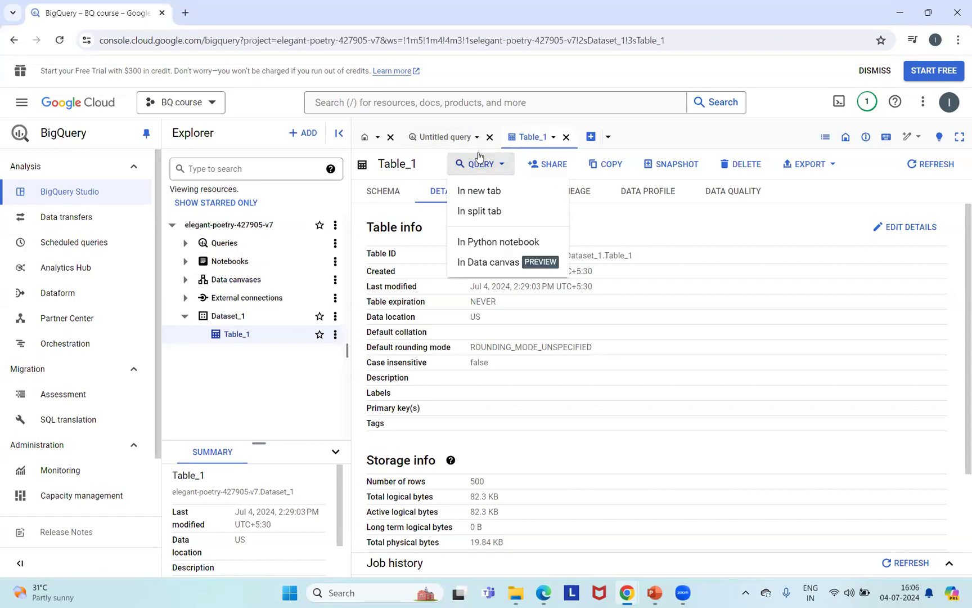
{"action": "left_click", "coordinate": [478, 191]}
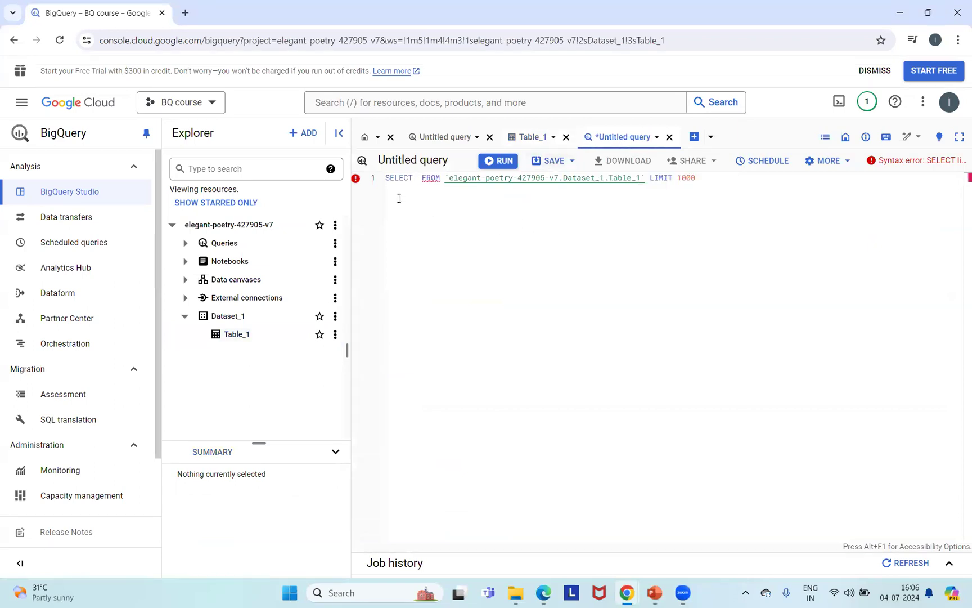
Complete the Table_1 query to select all columns with a limit of 10 rows, run it, and browse its results
{"action": "type", "text": "*"}
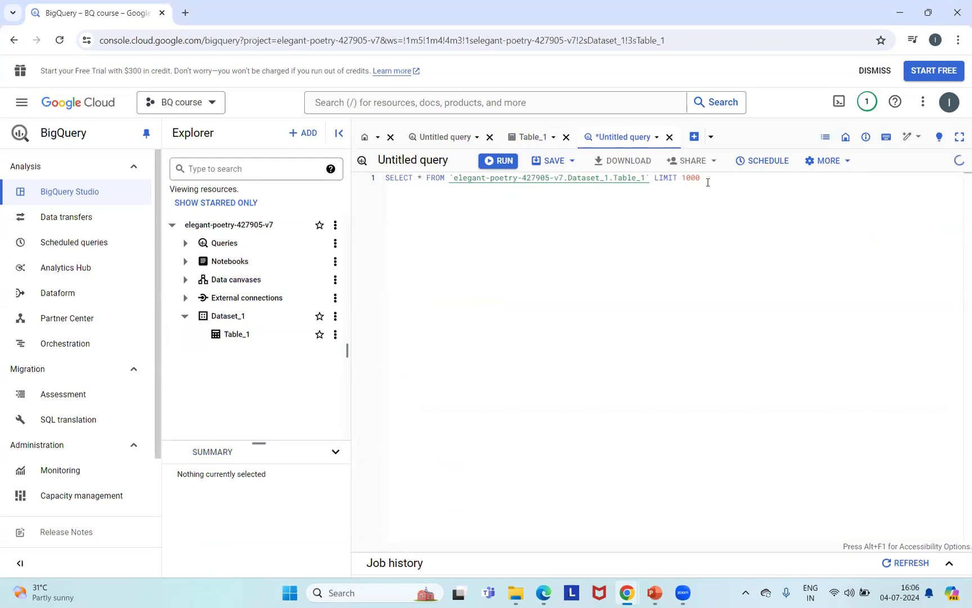
{"action": "key", "text": "BackSpace"}
{"action": "key", "text": "BackSpace"}
{"action": "left_click", "coordinate": [504, 163]}
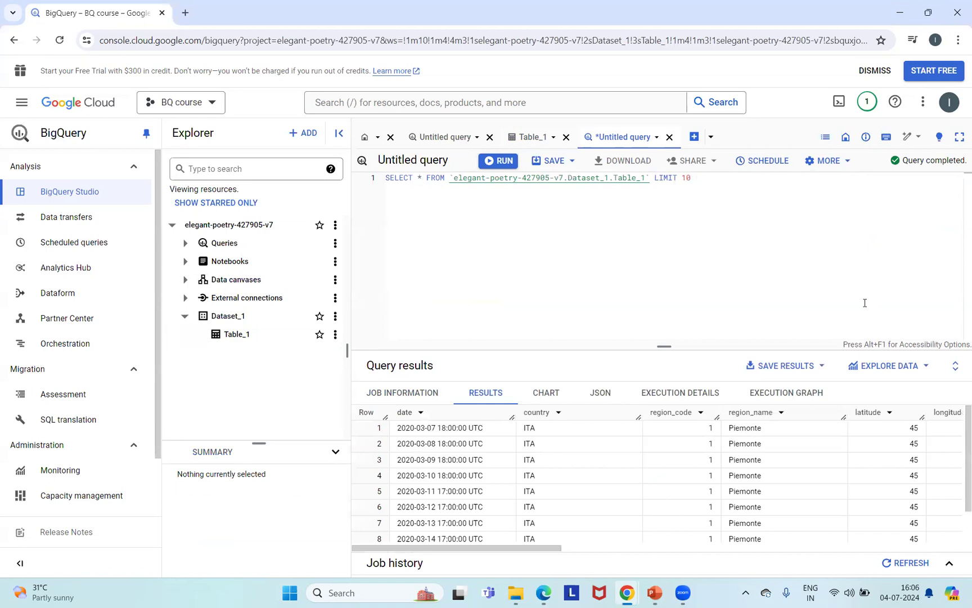
{"action": "scroll", "coordinate": [957, 479], "scroll_direction": "down", "scroll_amount": 1}
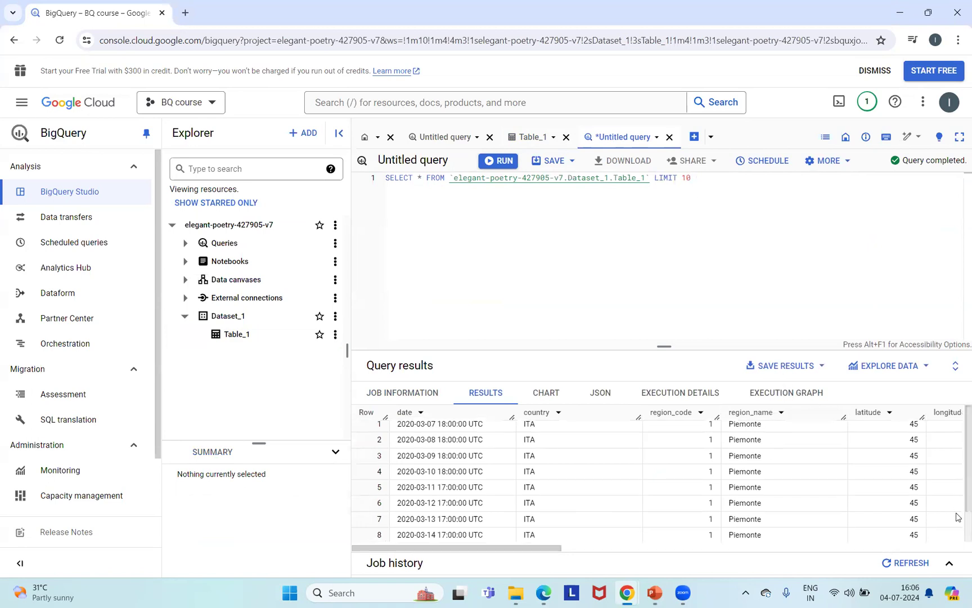
{"action": "scroll", "coordinate": [956, 495], "scroll_direction": "up", "scroll_amount": 1}
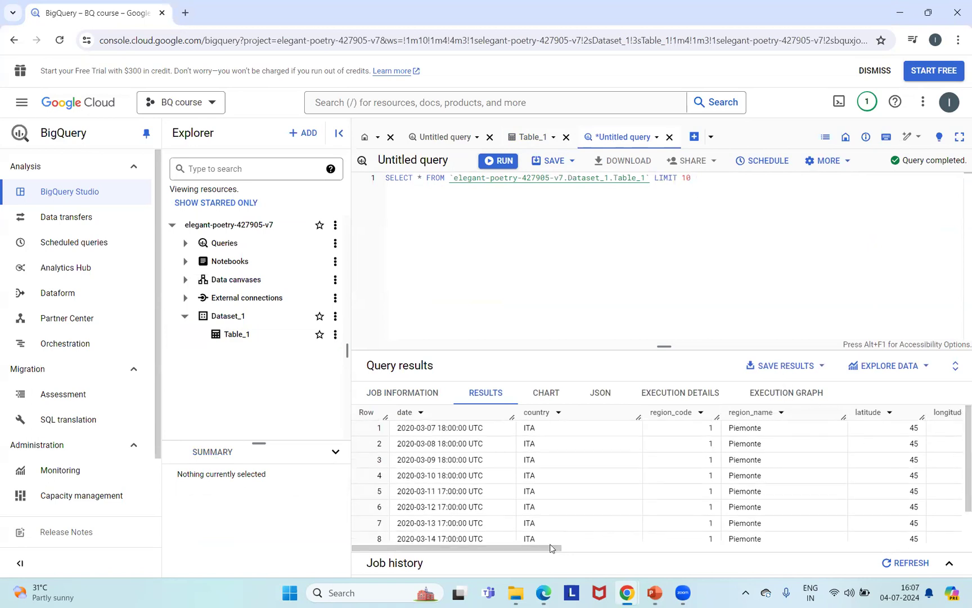
{"action": "left_click_drag", "start_coordinate": [545, 548], "coordinate": [447, 517]}
Consult the Query Editor section of the slide in PowerPoint, and highlight the SQL statement in BigQuery in Chrome
{"action": "mouse_move", "coordinate": [656, 594]}
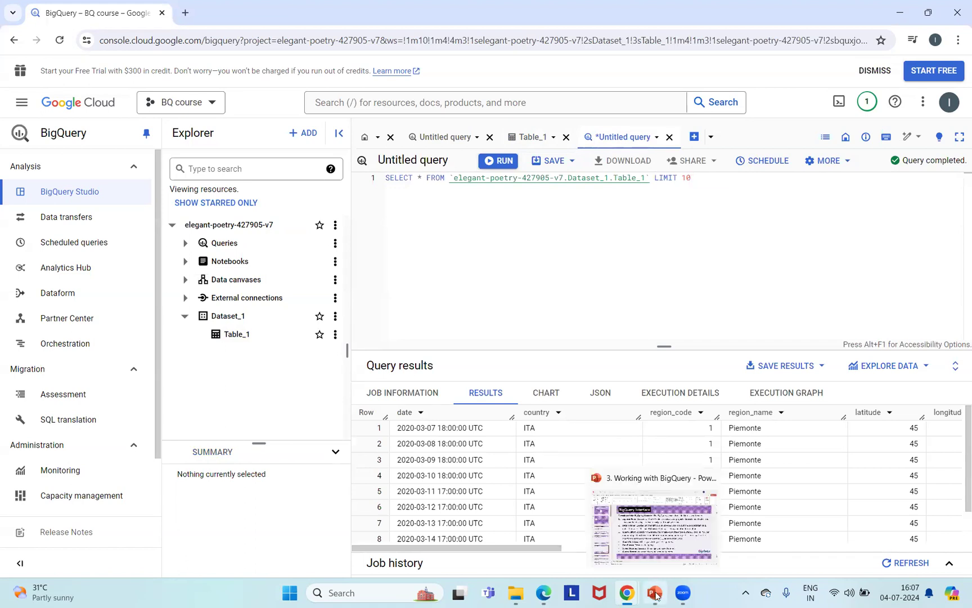
{"action": "left_click", "coordinate": [656, 517]}
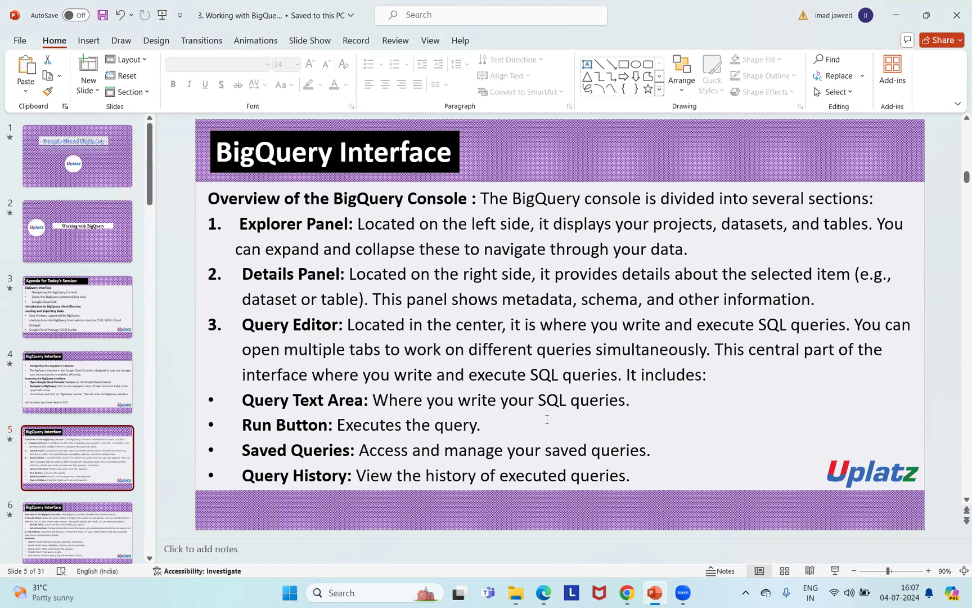
{"action": "mouse_move", "coordinate": [627, 592]}
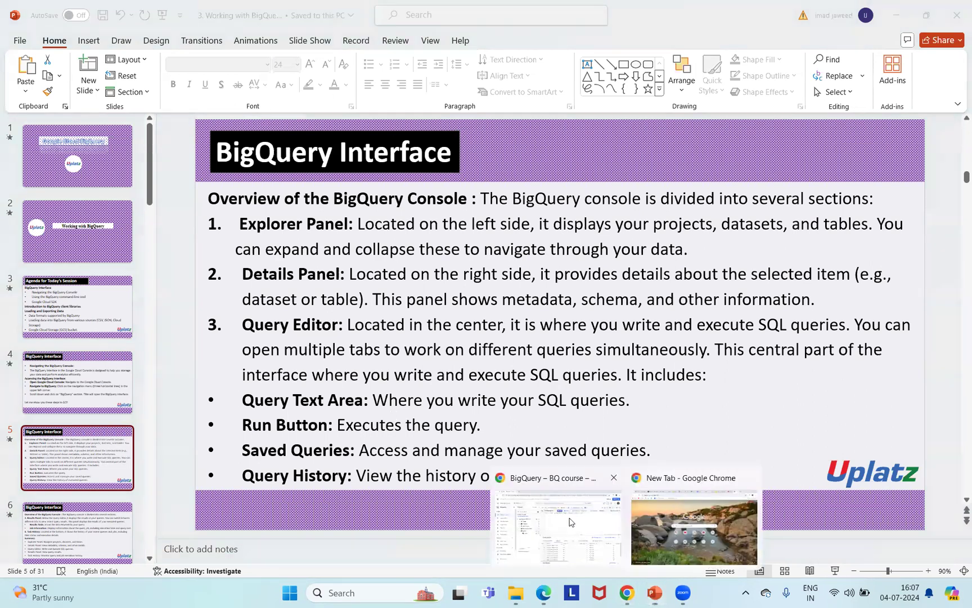
{"action": "left_click", "coordinate": [565, 522]}
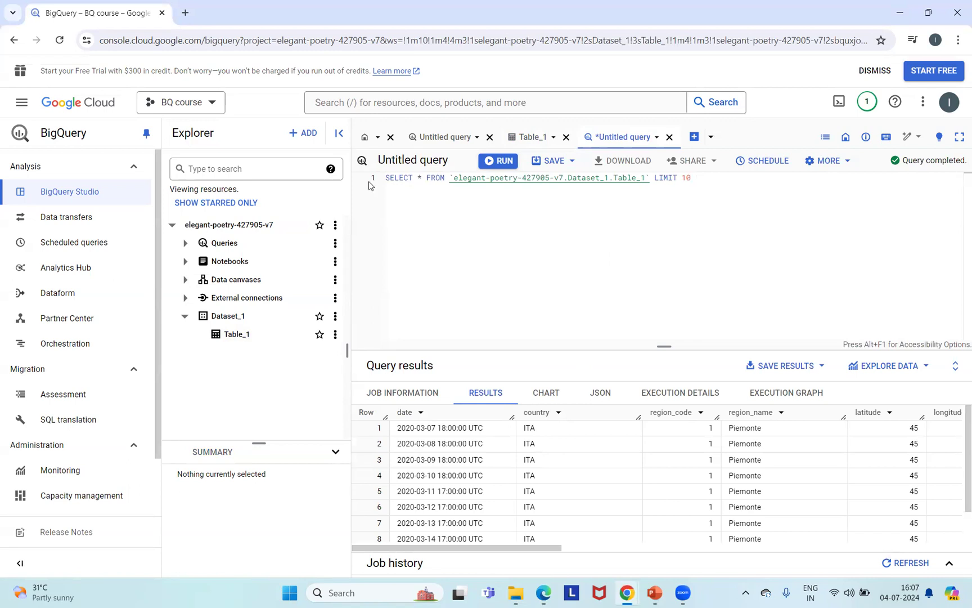
{"action": "left_click_drag", "start_coordinate": [386, 179], "coordinate": [675, 188]}
{"action": "left_click", "coordinate": [675, 188]}
Check the Run Button entry on the PowerPoint slide, and review the query results in BigQuery in Chrome
{"action": "mouse_move", "coordinate": [657, 588]}
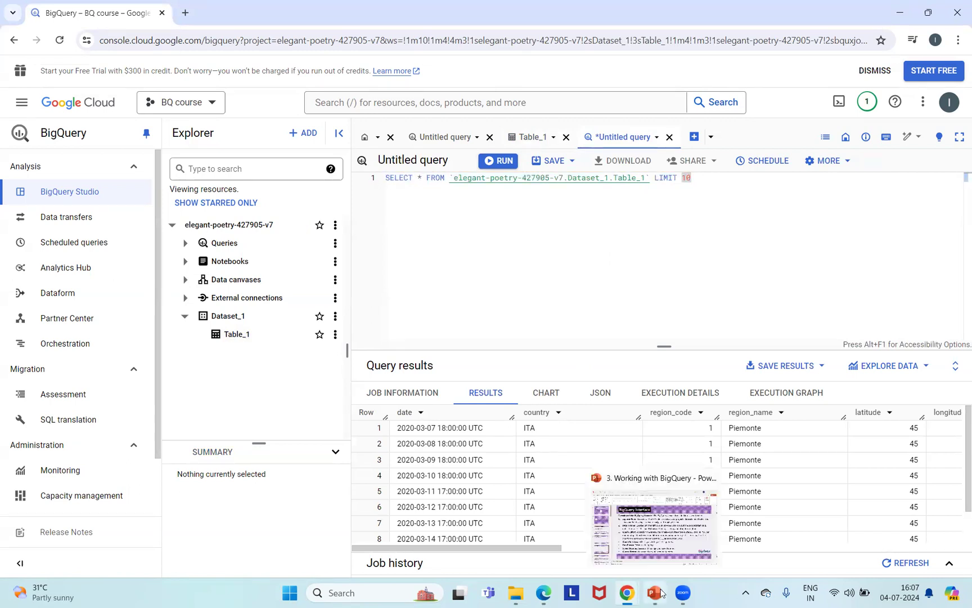
{"action": "left_click", "coordinate": [660, 533]}
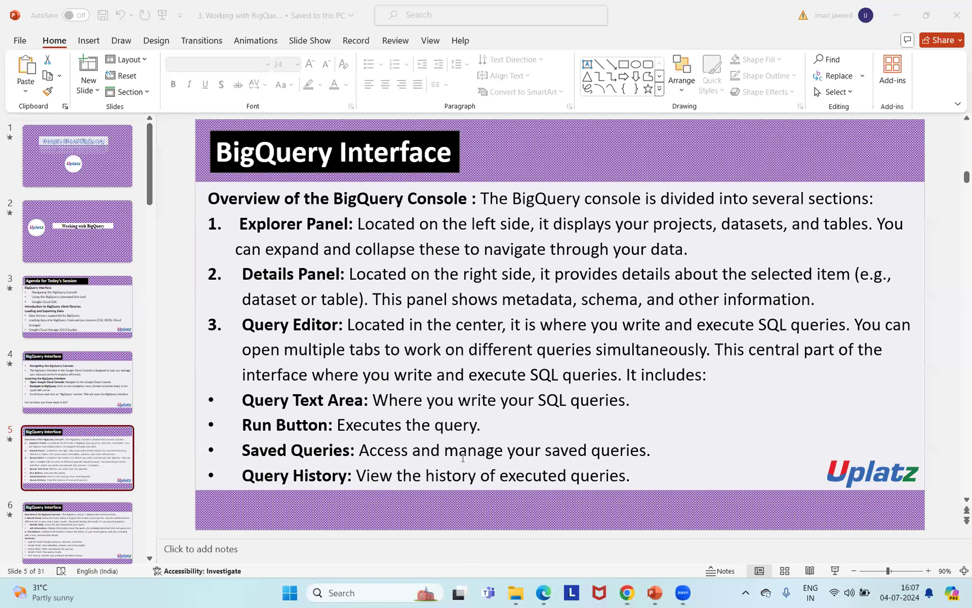
{"action": "mouse_move", "coordinate": [625, 588]}
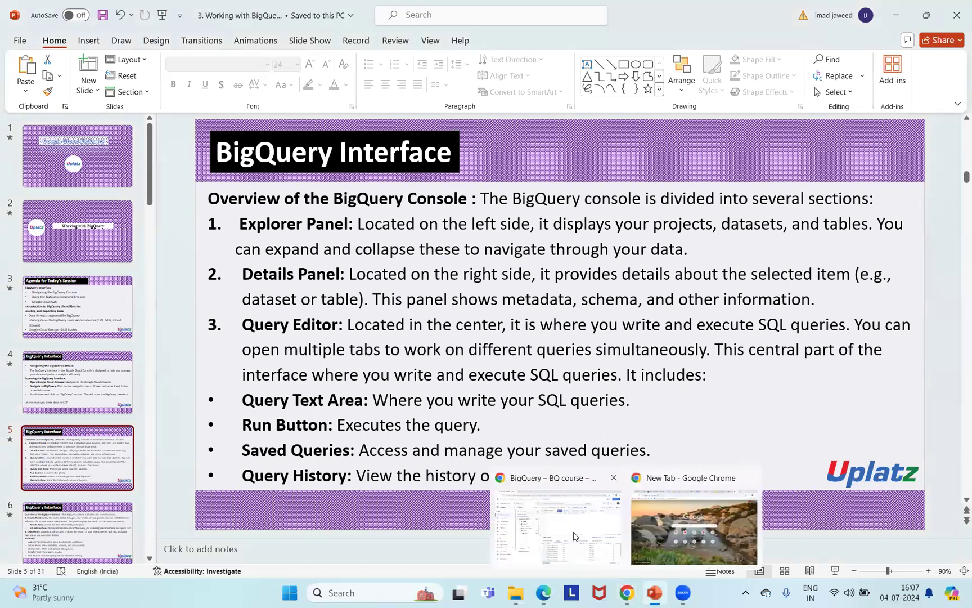
{"action": "left_click", "coordinate": [558, 526]}
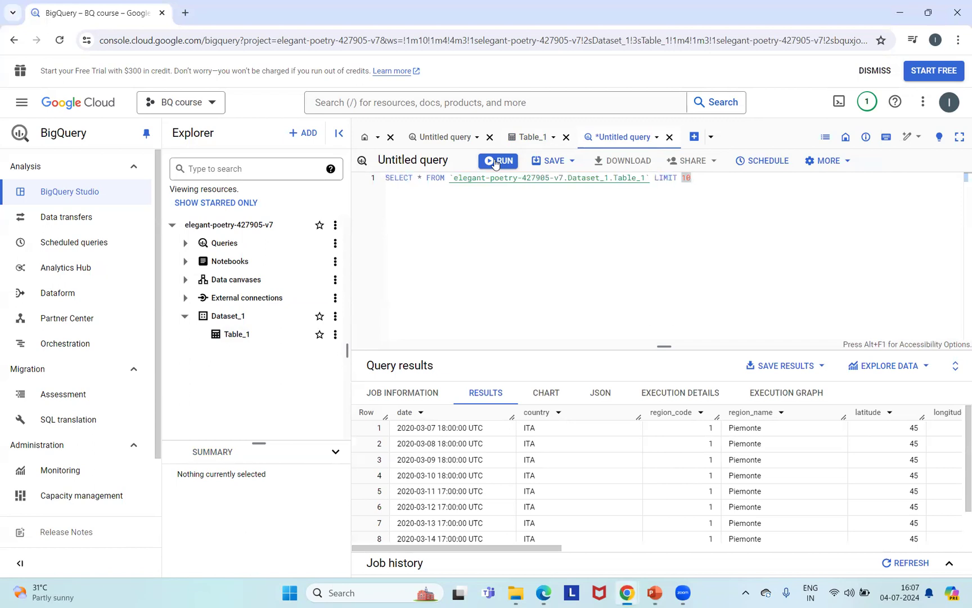
{"action": "left_click_drag", "start_coordinate": [482, 550], "coordinate": [401, 548]}
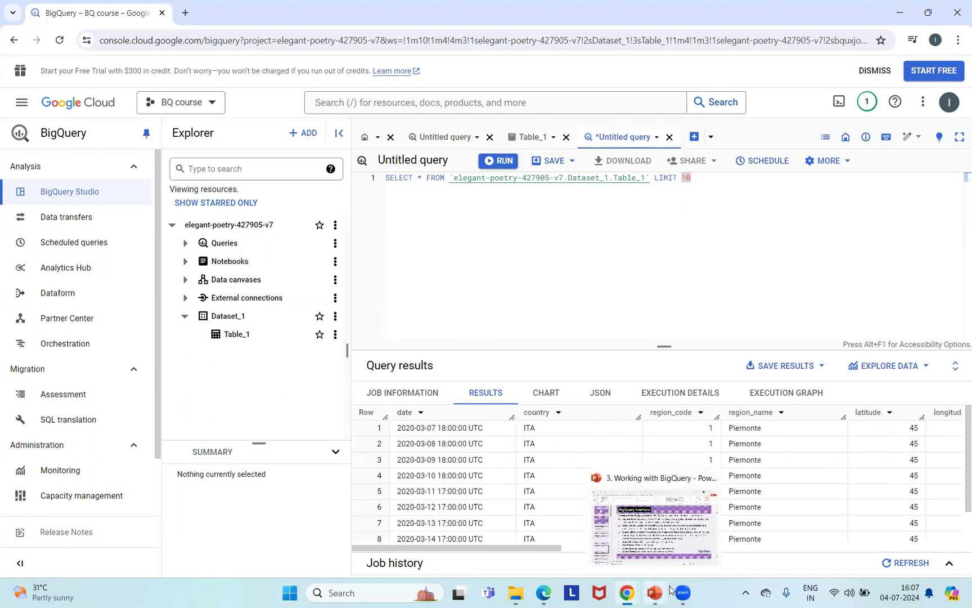
Consult the Saved Queries entry on the PowerPoint slide, and view the Save query form in BigQuery in Chrome without saving
{"action": "mouse_move", "coordinate": [653, 594]}
{"action": "left_click", "coordinate": [638, 532]}
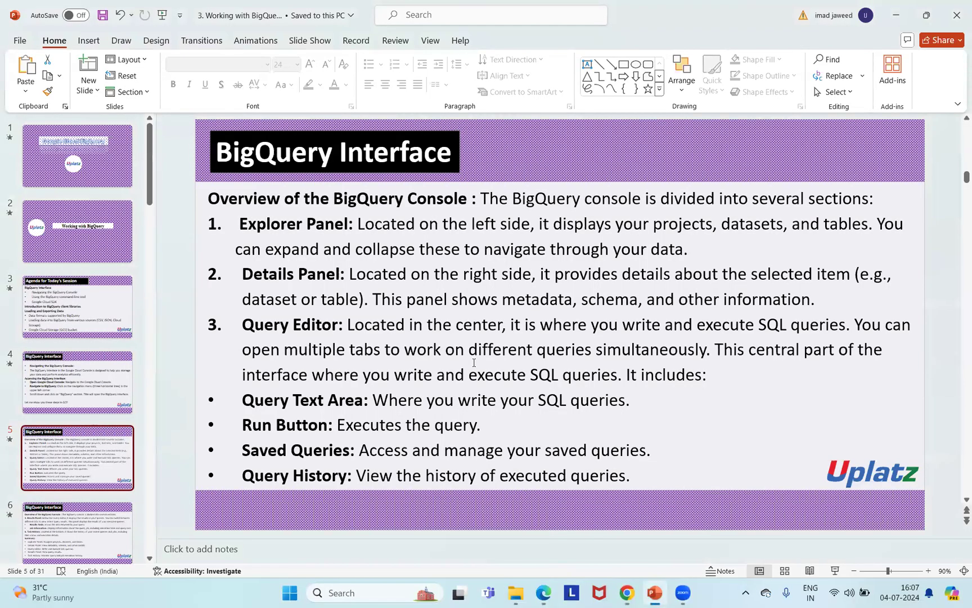
{"action": "mouse_move", "coordinate": [626, 593]}
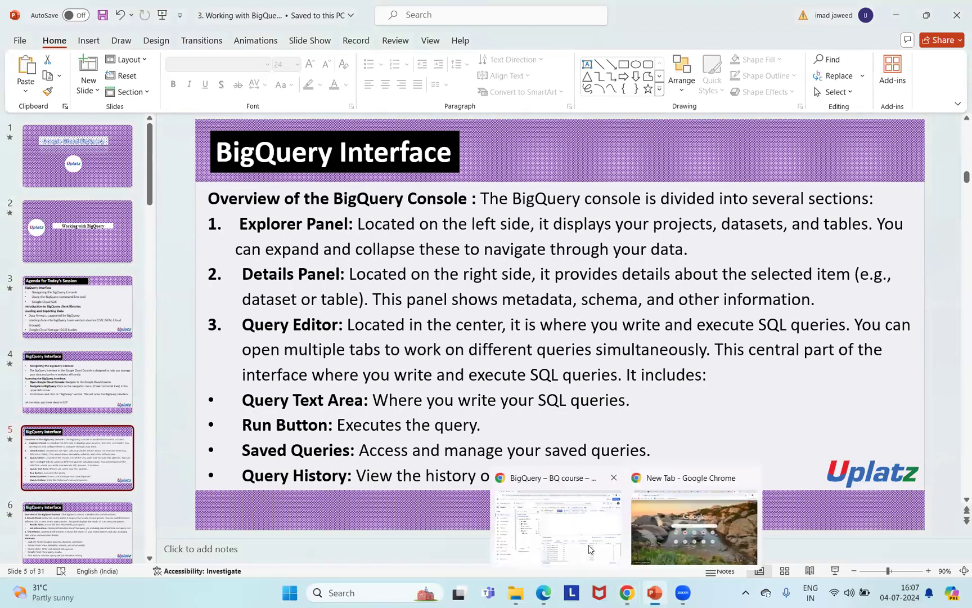
{"action": "left_click", "coordinate": [590, 550]}
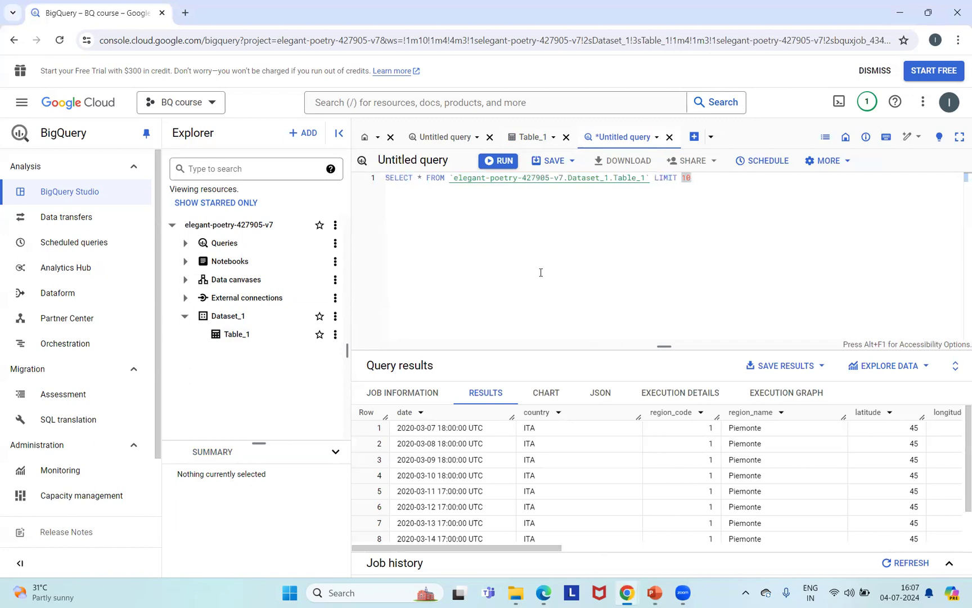
{"action": "left_click", "coordinate": [553, 162]}
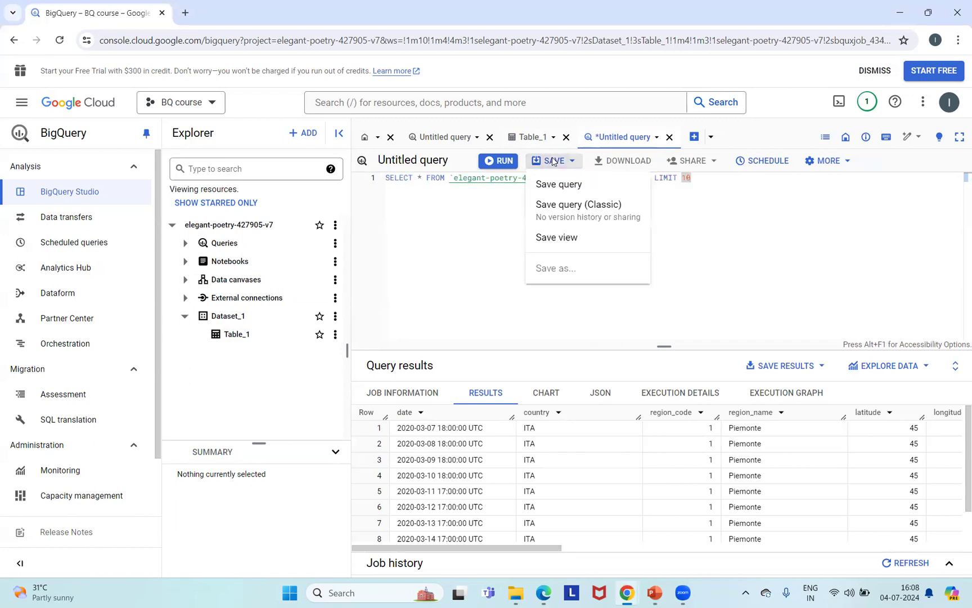
{"action": "left_click", "coordinate": [556, 186]}
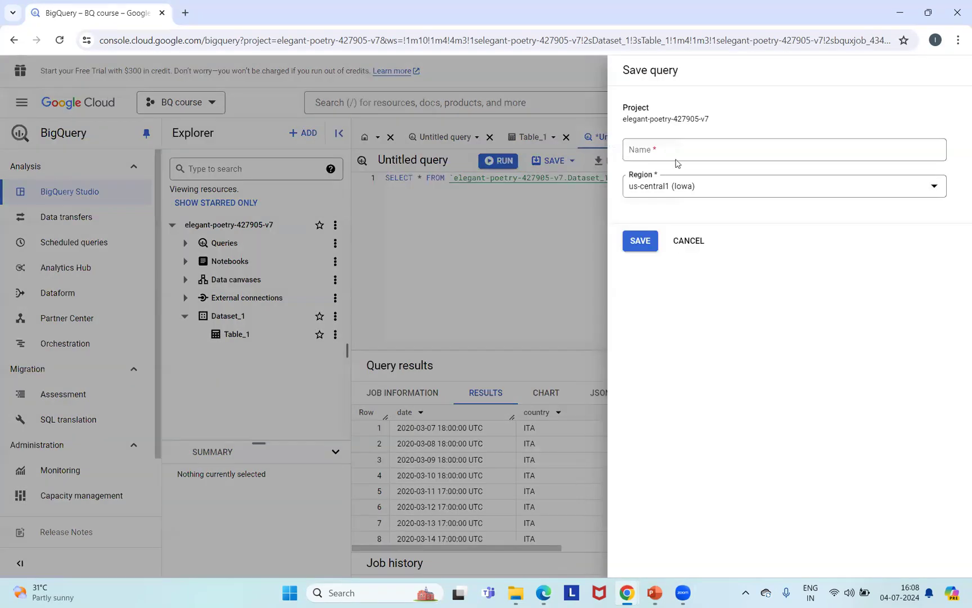
{"action": "left_click", "coordinate": [676, 151]}
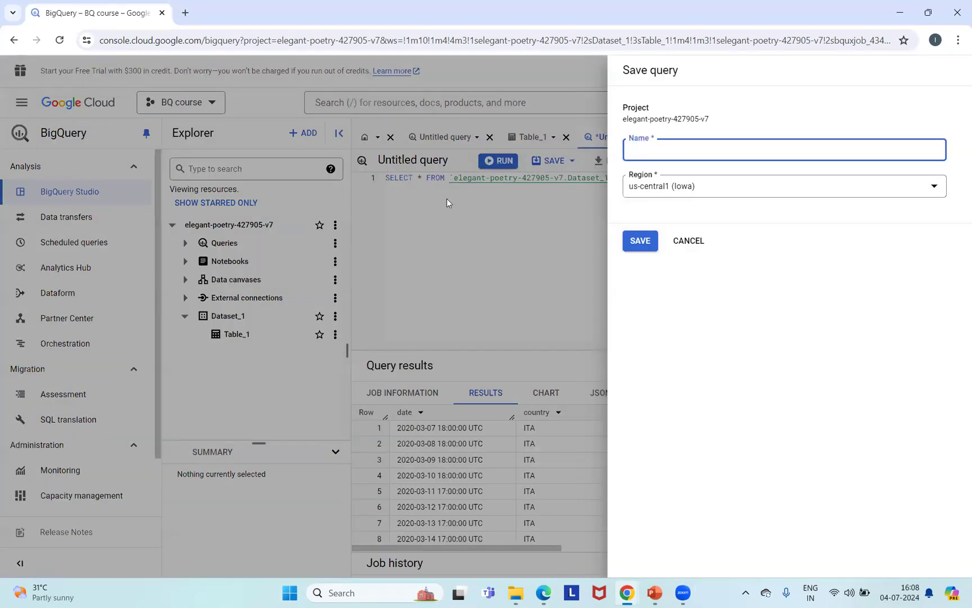
{"action": "left_click", "coordinate": [685, 242]}
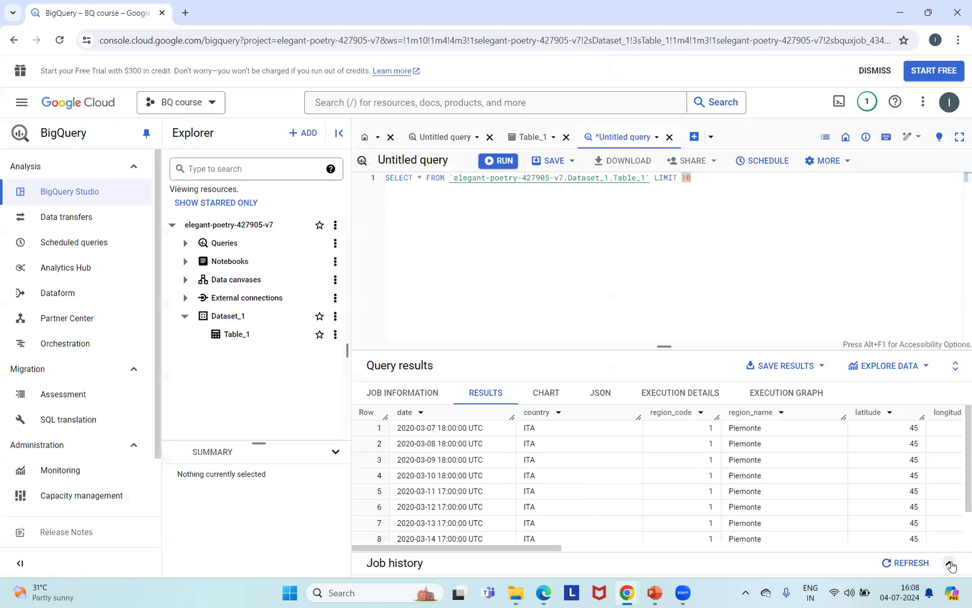
Review the personal job history, and view the Dataset_1 details before returning to the Table_1 query
{"action": "scroll", "coordinate": [959, 504], "scroll_direction": "down", "scroll_amount": 2}
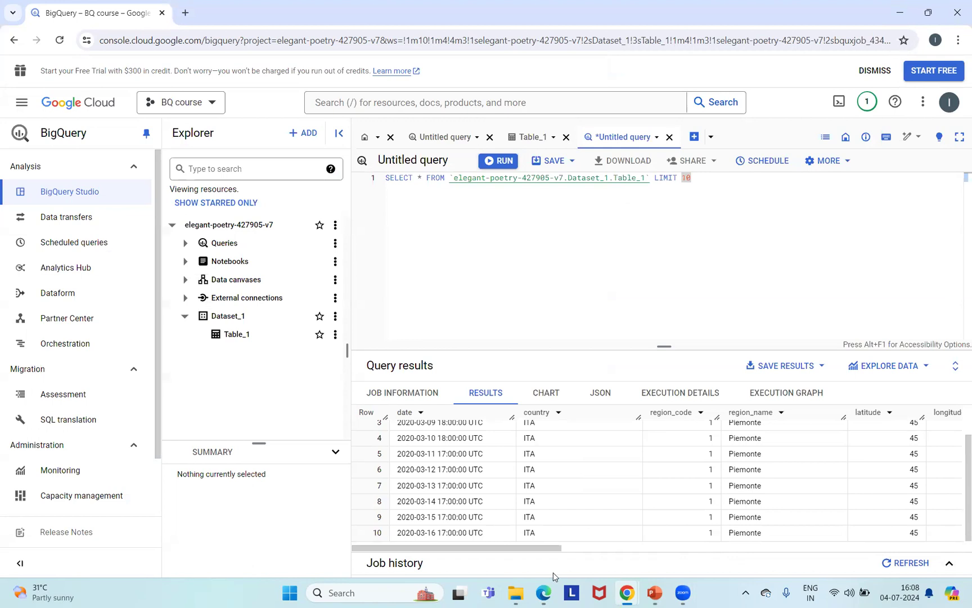
{"action": "left_click", "coordinate": [949, 563]}
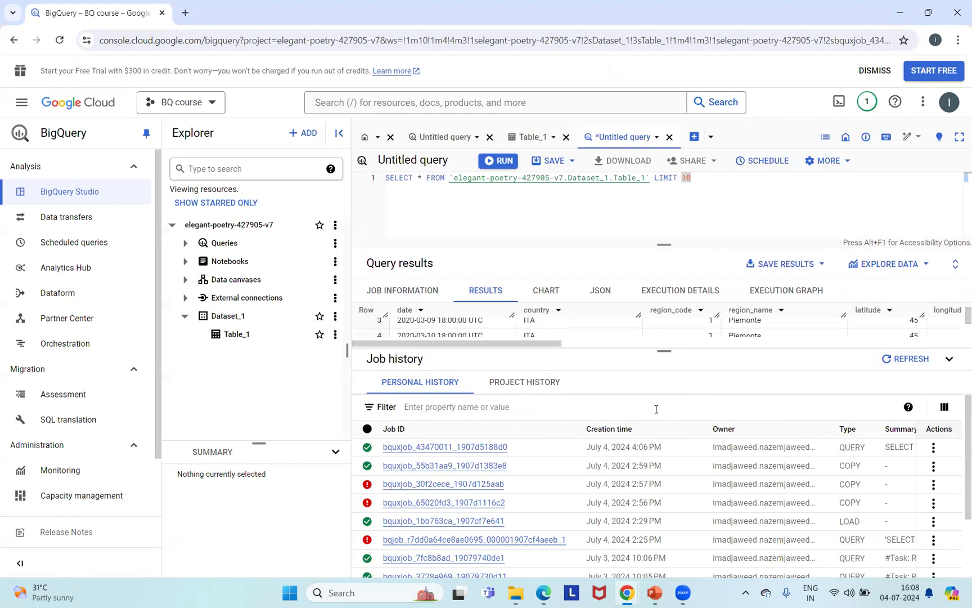
{"action": "scroll", "coordinate": [958, 479], "scroll_direction": "down", "scroll_amount": 1}
{"action": "scroll", "coordinate": [957, 491], "scroll_direction": "up", "scroll_amount": 1}
{"action": "left_click", "coordinate": [949, 359]}
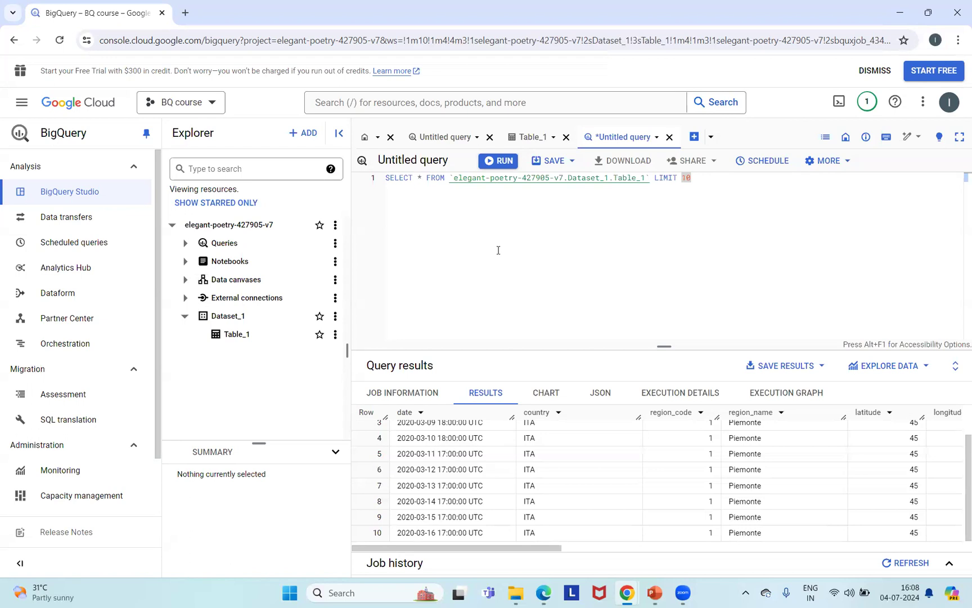
{"action": "left_click", "coordinate": [243, 318]}
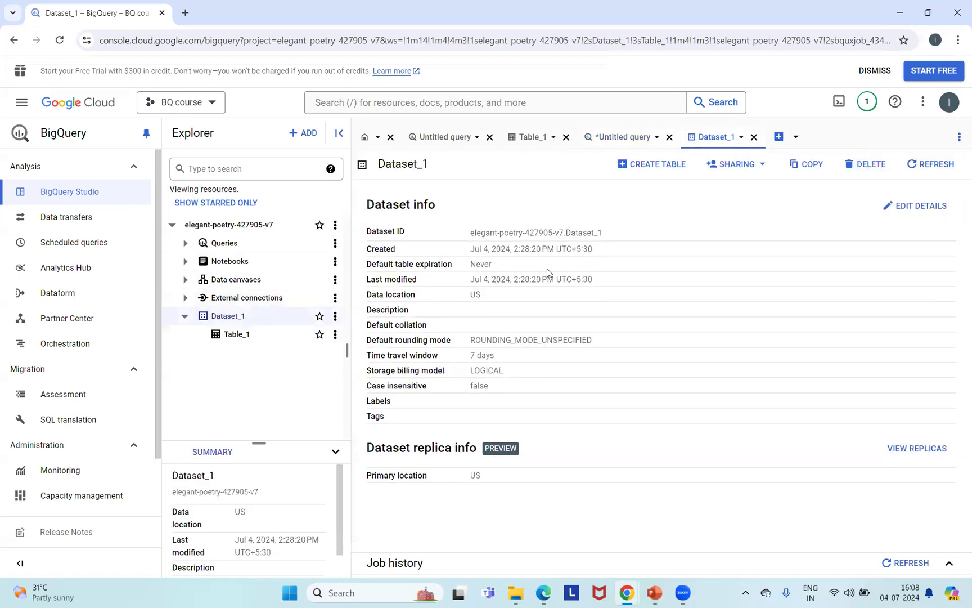
{"action": "left_click", "coordinate": [612, 145]}
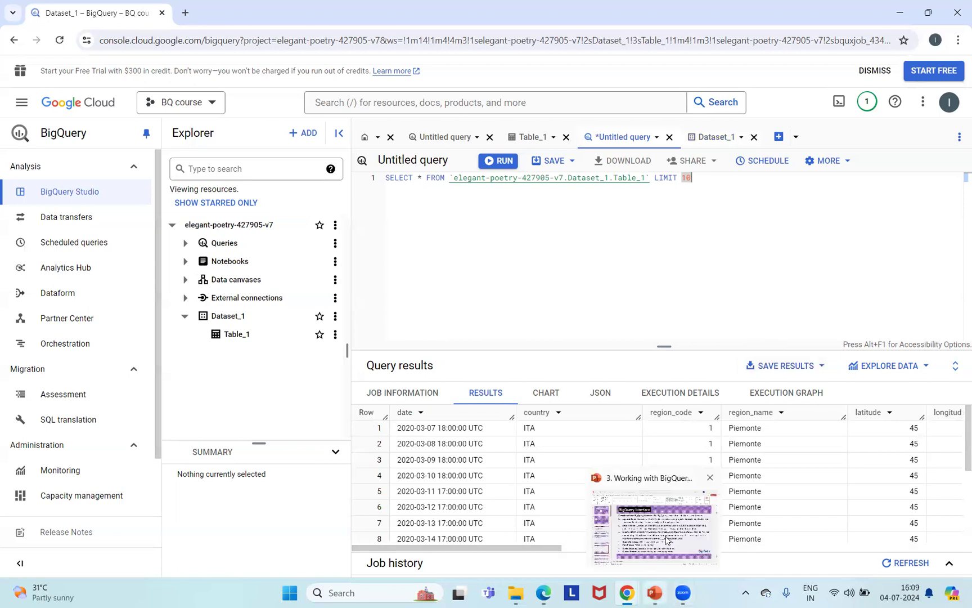
Present the BigQuery Interface slides in PowerPoint up to the Results Panel and Task History slide, and end the slide show
{"action": "left_click", "coordinate": [657, 594]}
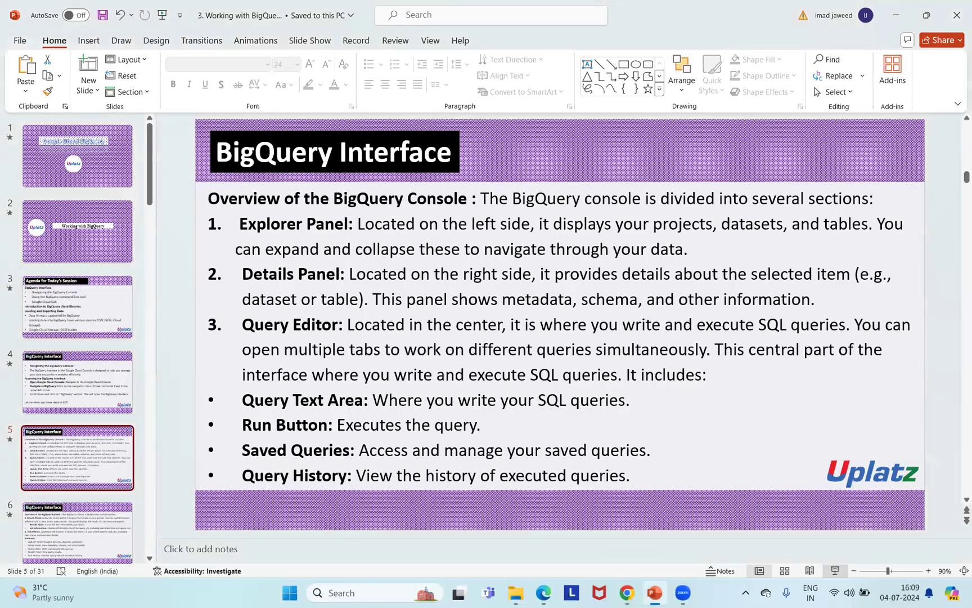
{"action": "left_click", "coordinate": [835, 571]}
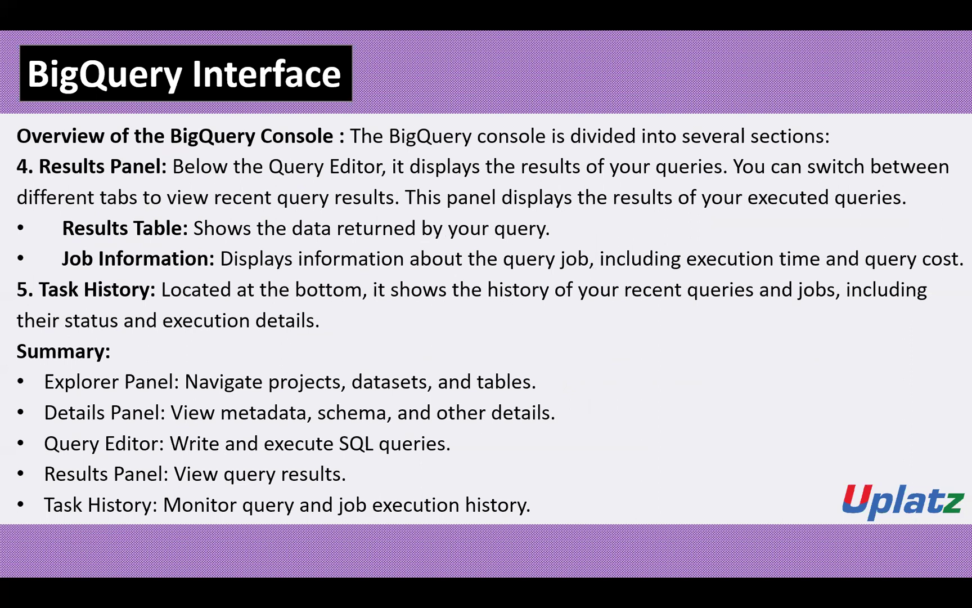
{"action": "key", "text": "Escape"}
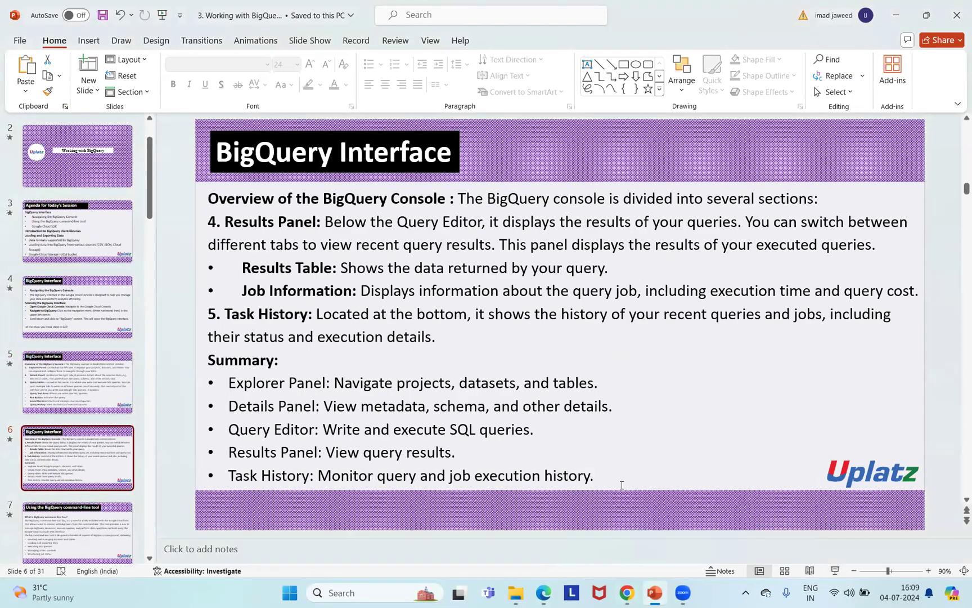
Rerun the Table_1 query in BigQuery in Chrome, and look across the columns of the results table
{"action": "mouse_move", "coordinate": [627, 593]}
{"action": "left_click", "coordinate": [609, 527]}
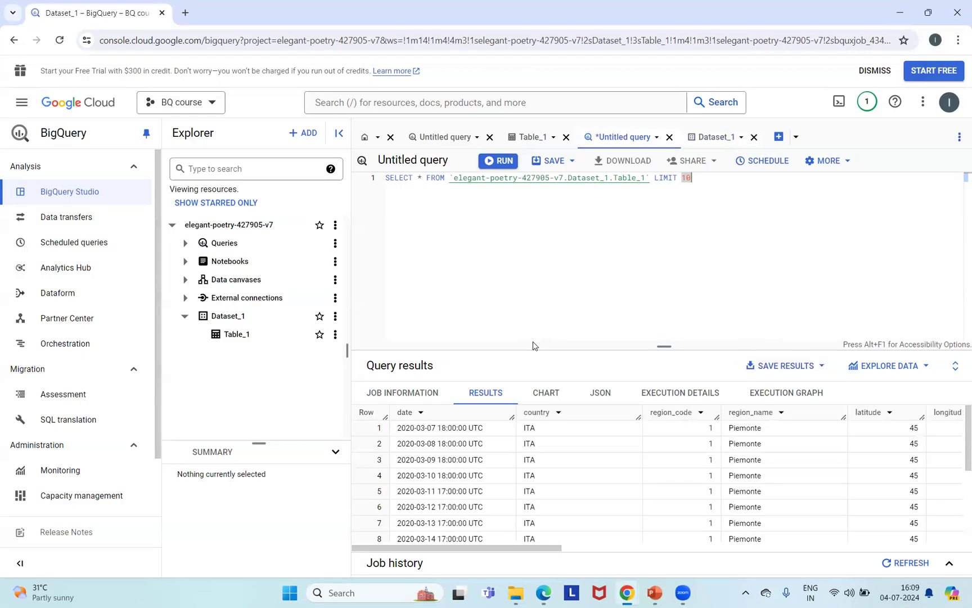
{"action": "left_click", "coordinate": [507, 161]}
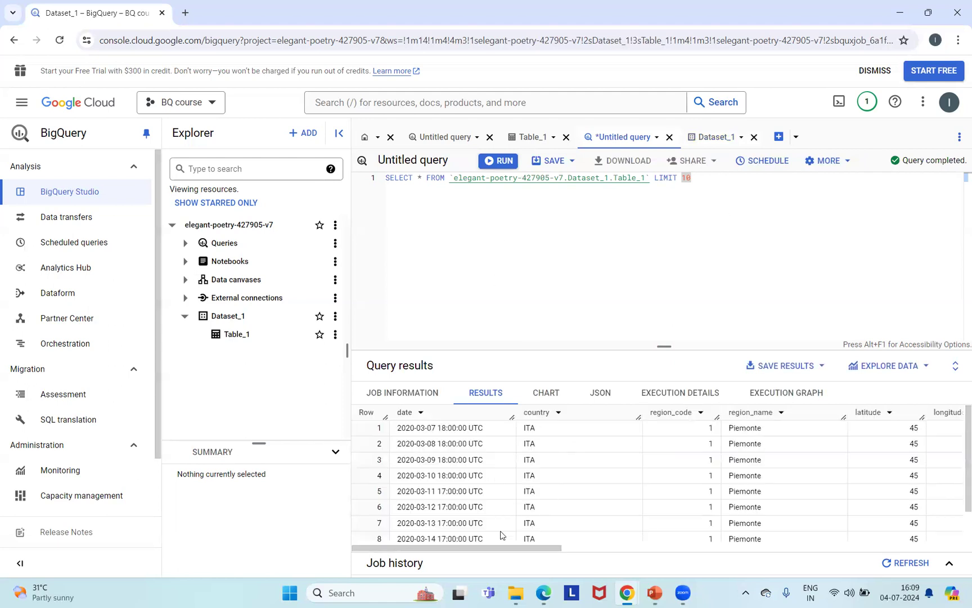
{"action": "left_click_drag", "start_coordinate": [504, 548], "coordinate": [417, 537]}
Examine the parts of the SQL statement in the editor, from the selected columns to the table reference and row limit
{"action": "left_click", "coordinate": [423, 178]}
{"action": "left_click", "coordinate": [426, 177]}
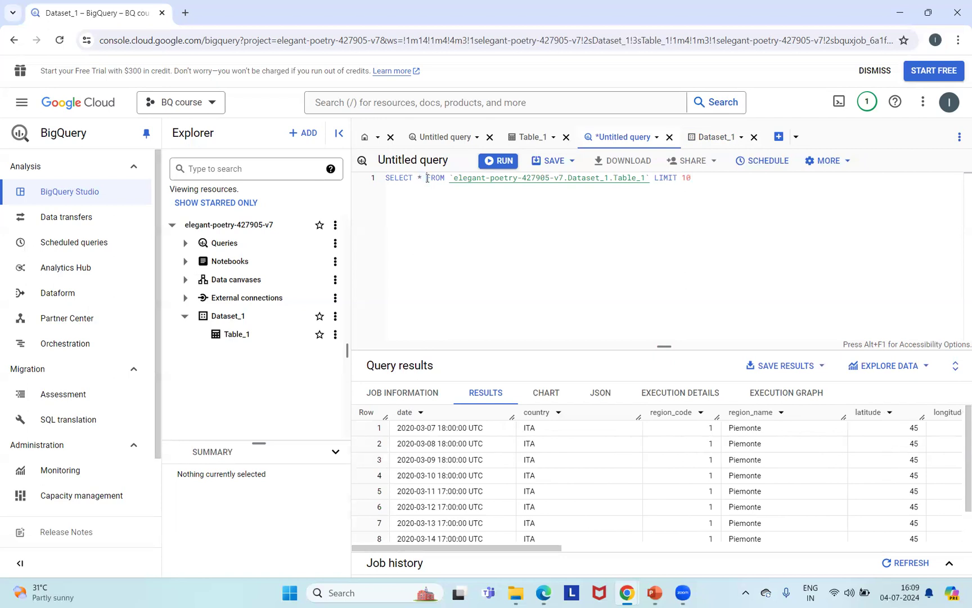
{"action": "left_click", "coordinate": [579, 179]}
{"action": "double_click", "coordinate": [484, 177]}
{"action": "left_click", "coordinate": [690, 178]}
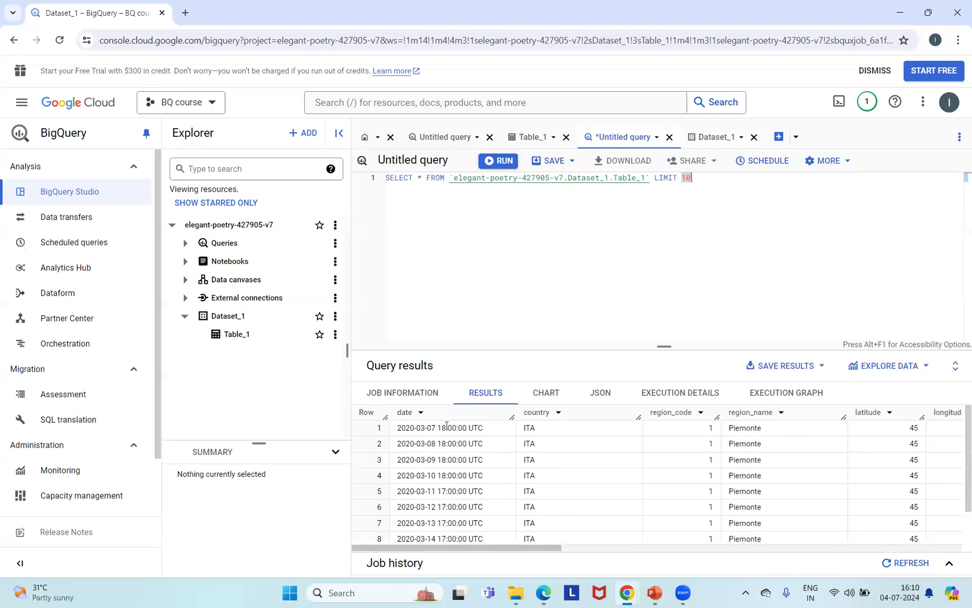
Review the query's job information and execution details, and return to the Results Panel slide in PowerPoint
{"action": "left_click", "coordinate": [404, 393]}
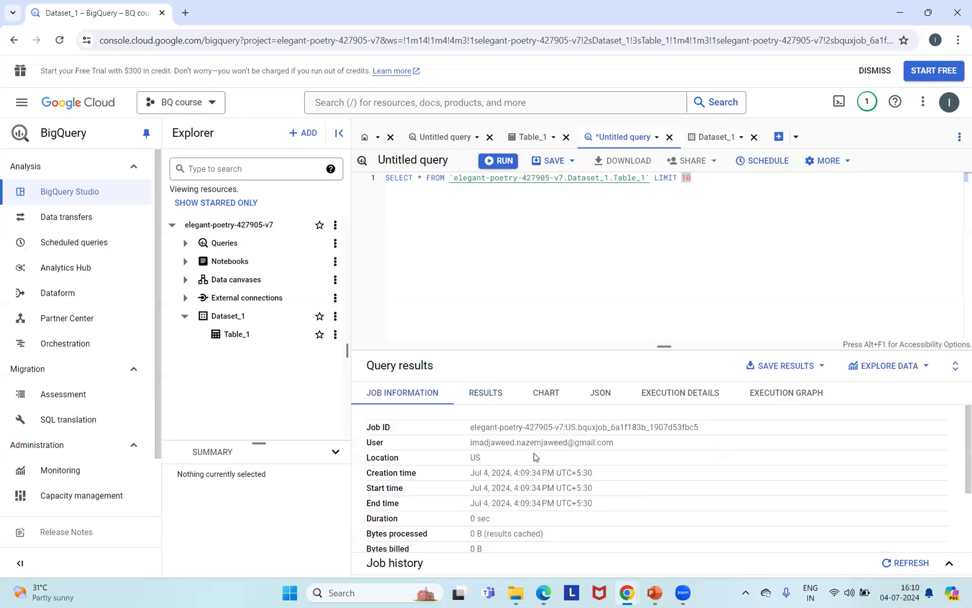
{"action": "left_click_drag", "start_coordinate": [471, 427], "coordinate": [619, 459]}
{"action": "left_click", "coordinate": [614, 465]}
{"action": "left_click", "coordinate": [662, 398]}
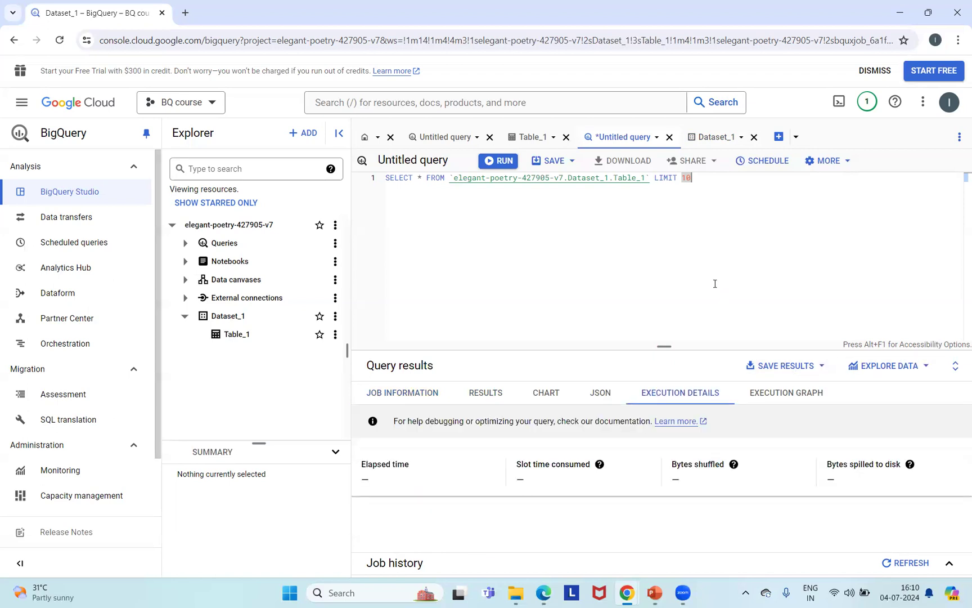
{"action": "mouse_move", "coordinate": [655, 593]}
{"action": "left_click", "coordinate": [650, 525]}
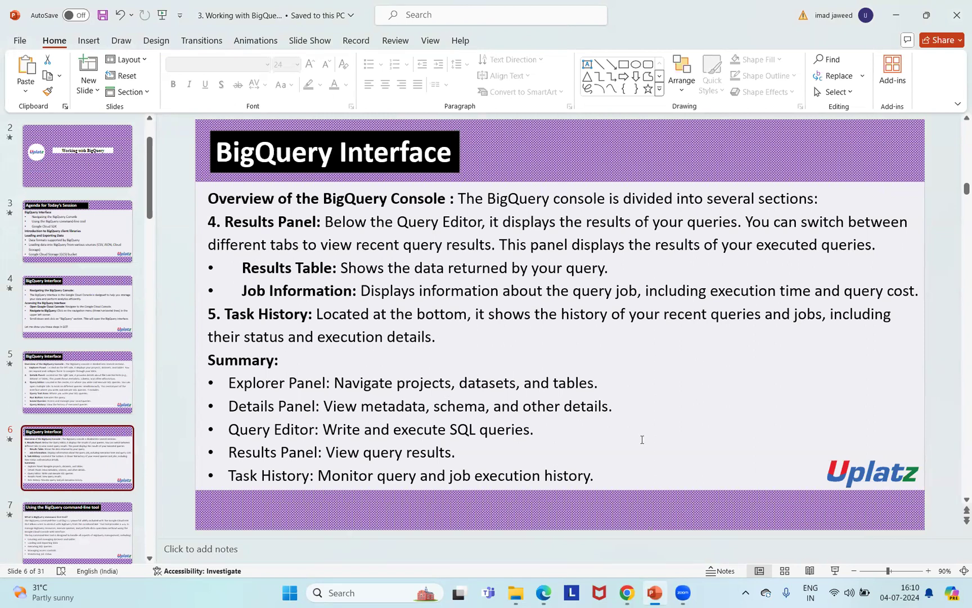
Present the BigQuery Interface slide on the Results Panel and Task History as a slide show
{"action": "left_click", "coordinate": [835, 571]}
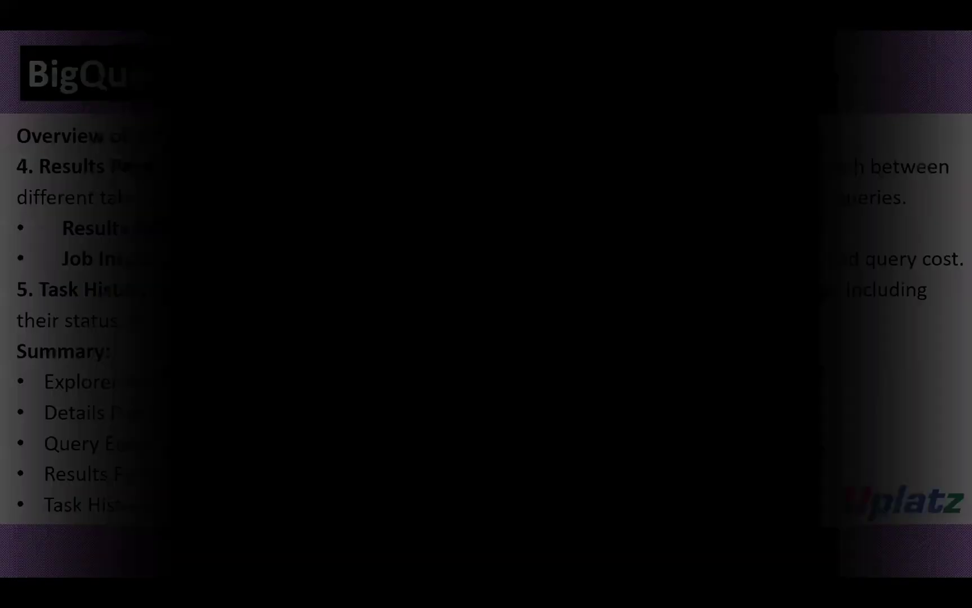
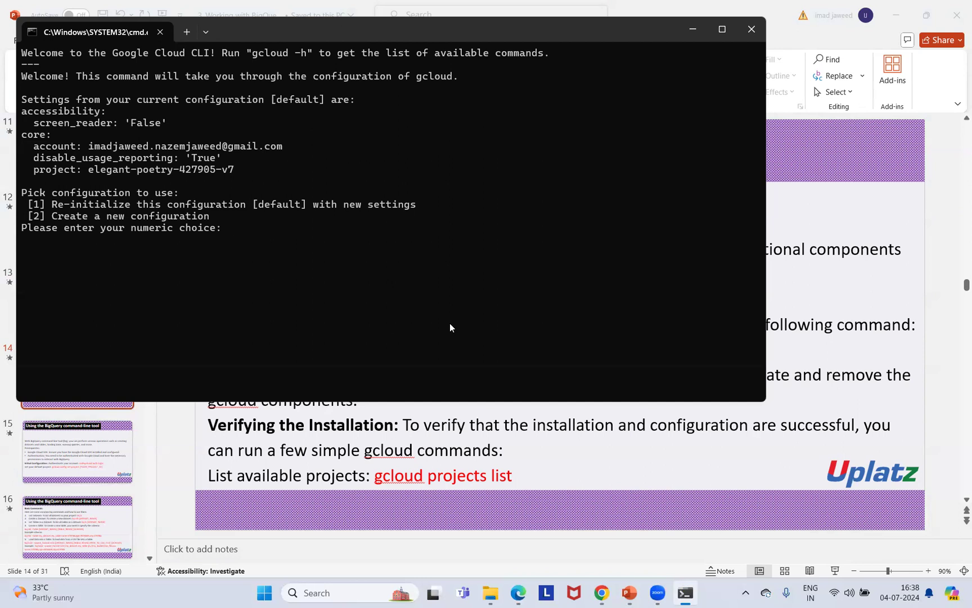
Re-initialize the default gcloud configuration with option 1, and choose the already logged-in account with option 1
{"action": "type", "text": "1"}
{"action": "key", "text": "Return"}
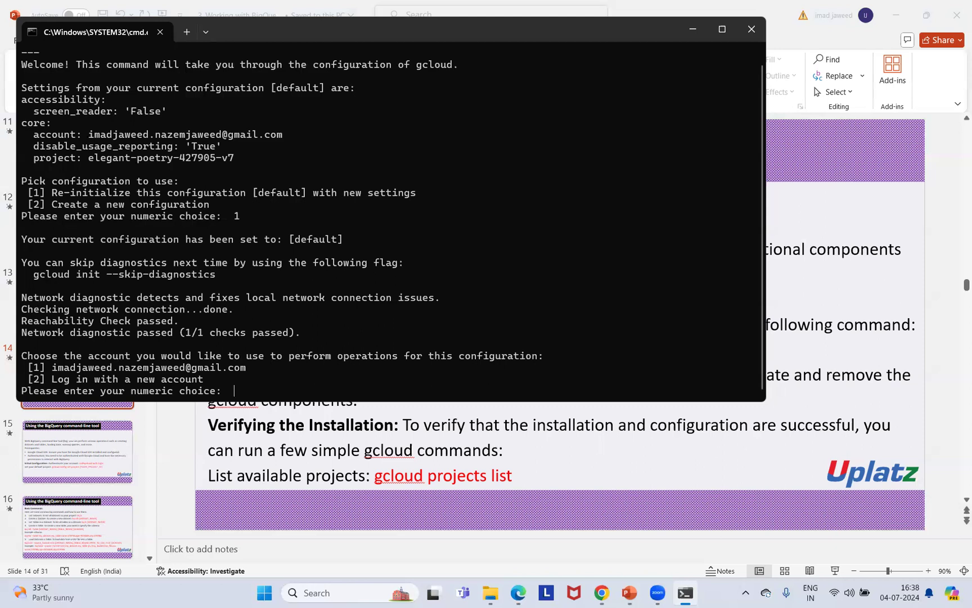
{"action": "type", "text": "1"}
{"action": "key", "text": "Return"}
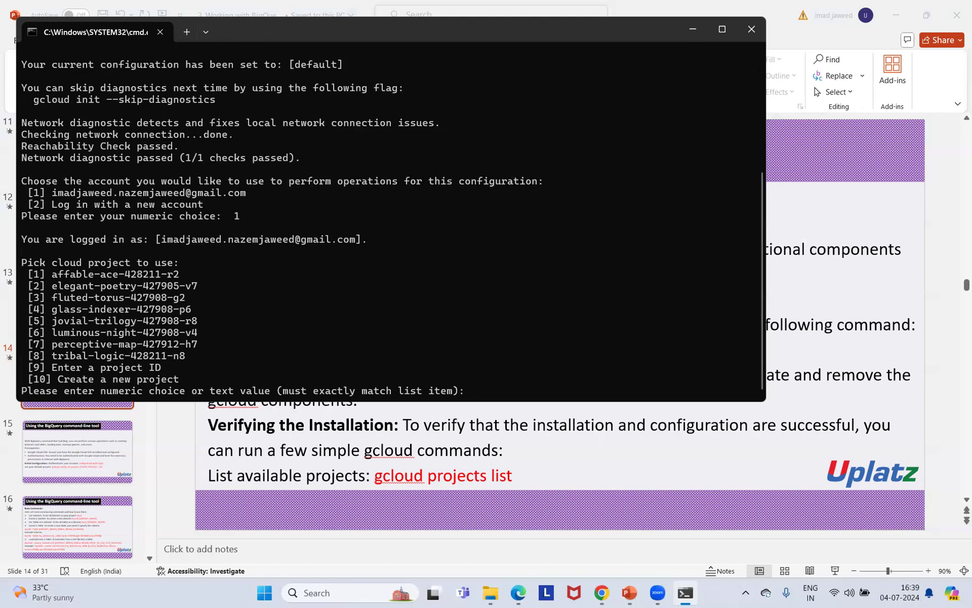
Switch to Chrome, leave the unsaved BigQuery work for the Google Cloud welcome page, and open the project list
{"action": "mouse_move", "coordinate": [603, 591]}
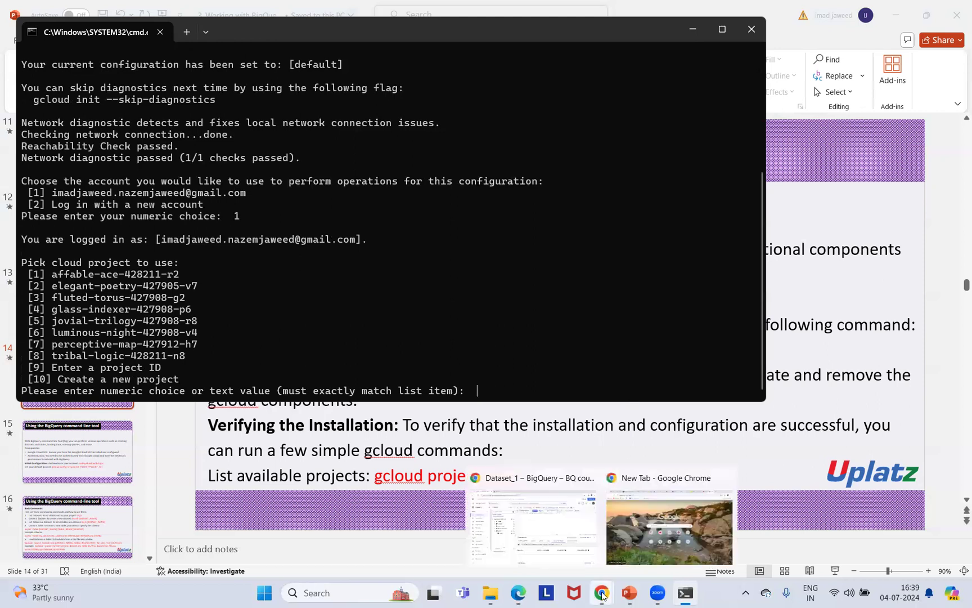
{"action": "left_click", "coordinate": [568, 546]}
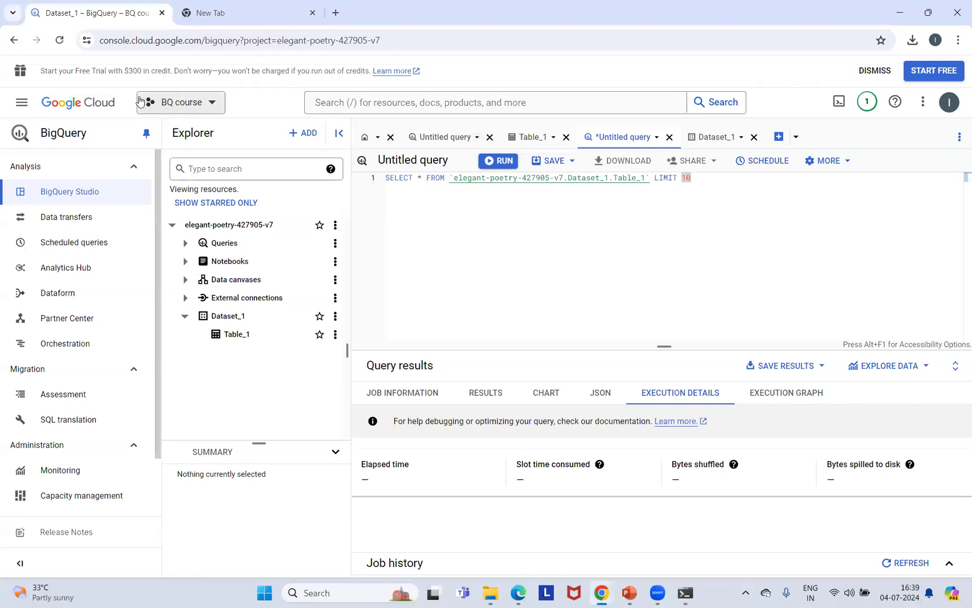
{"action": "left_click", "coordinate": [93, 105]}
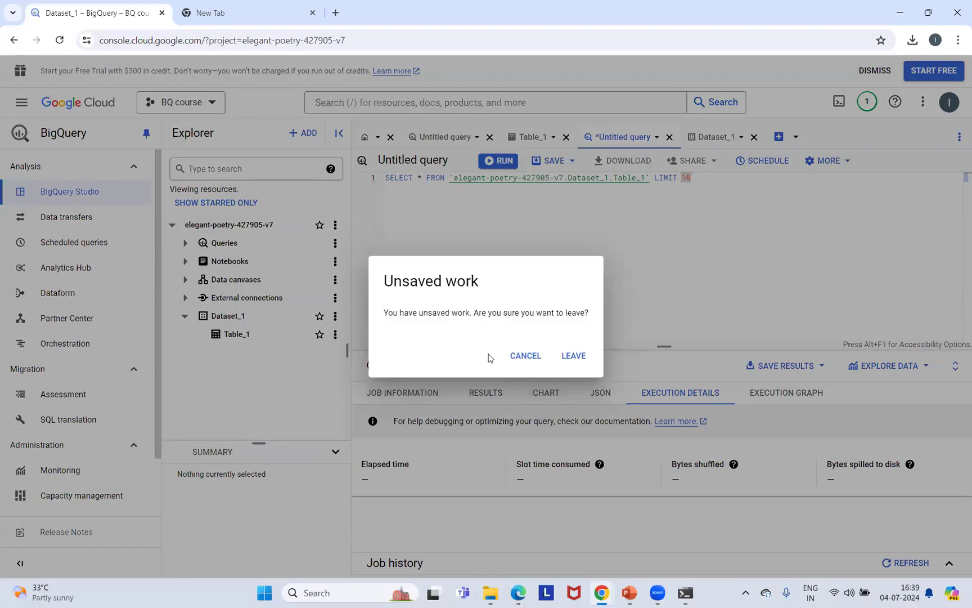
{"action": "left_click", "coordinate": [573, 356]}
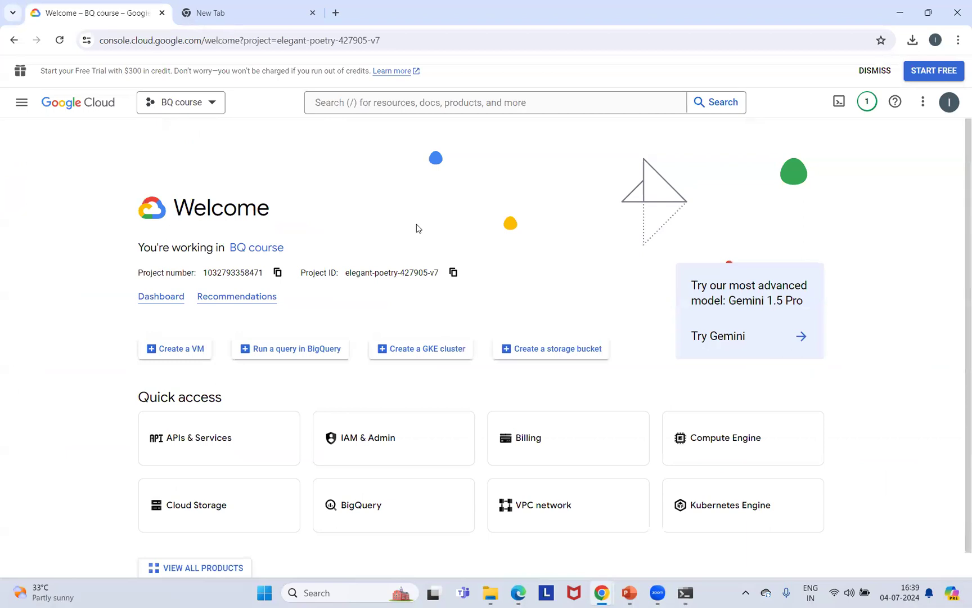
{"action": "left_click", "coordinate": [213, 103]}
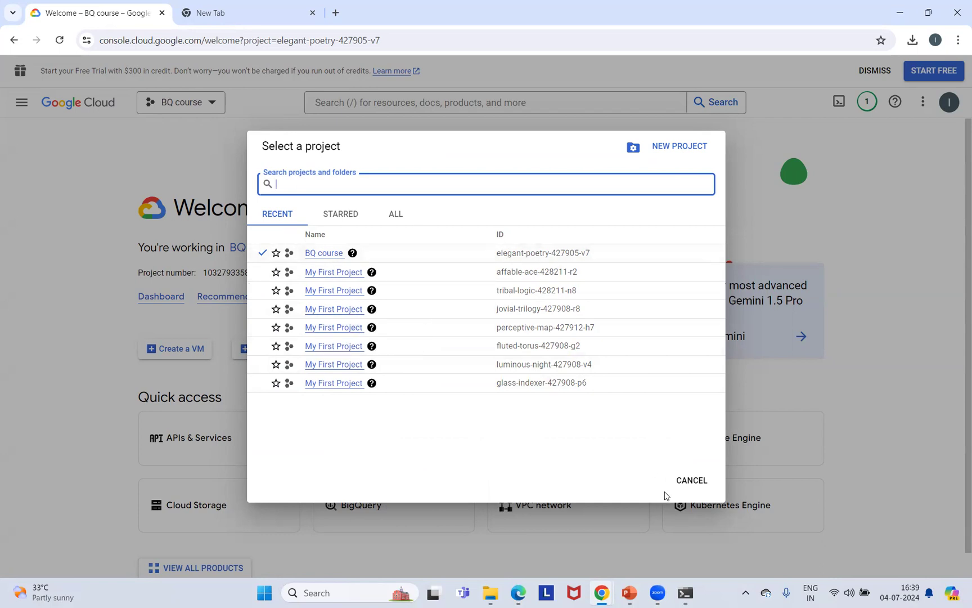
Place the terminal window beside the Google Cloud project list to compare project IDs, and highlight the BQ course project's ID
{"action": "mouse_move", "coordinate": [685, 591]}
{"action": "left_click", "coordinate": [684, 522]}
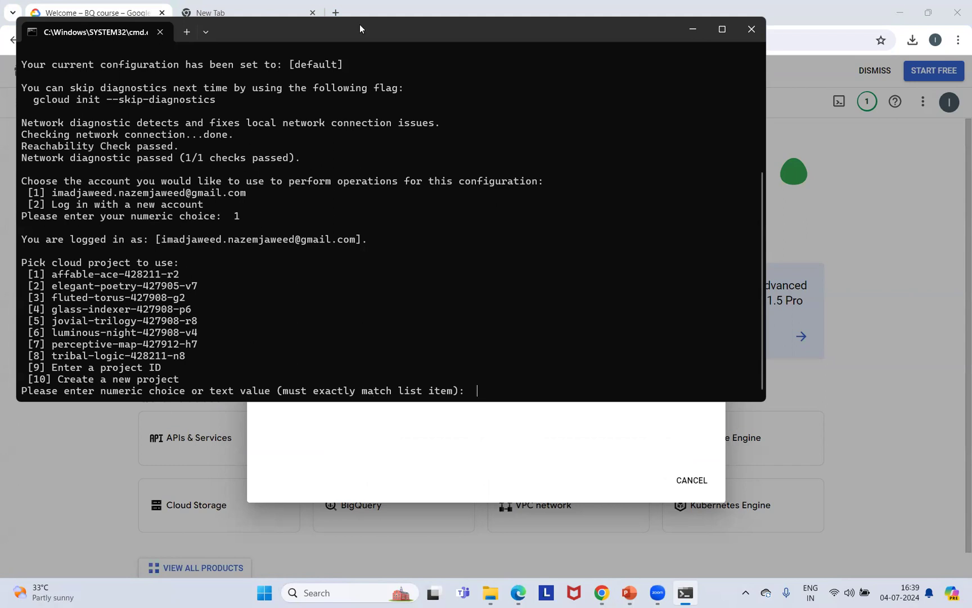
{"action": "left_click_drag", "start_coordinate": [359, 23], "coordinate": [72, 112]}
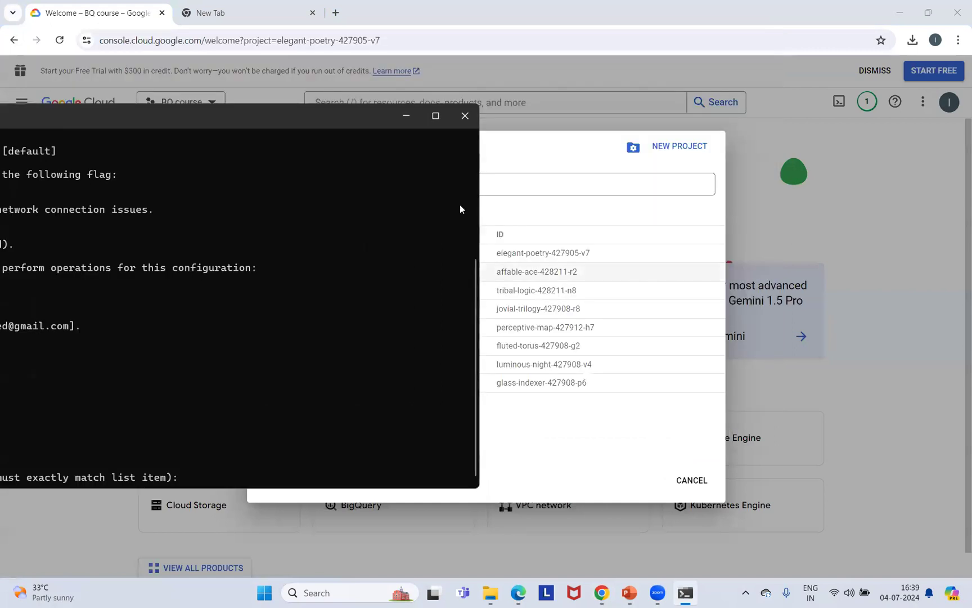
{"action": "left_click_drag", "start_coordinate": [480, 201], "coordinate": [310, 197]}
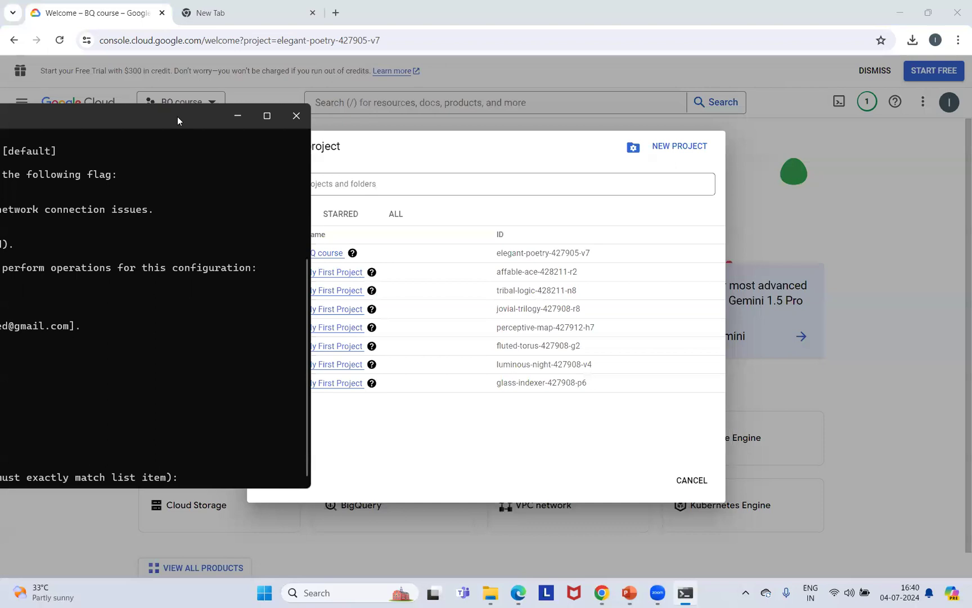
{"action": "left_click_drag", "start_coordinate": [178, 118], "coordinate": [810, 175]}
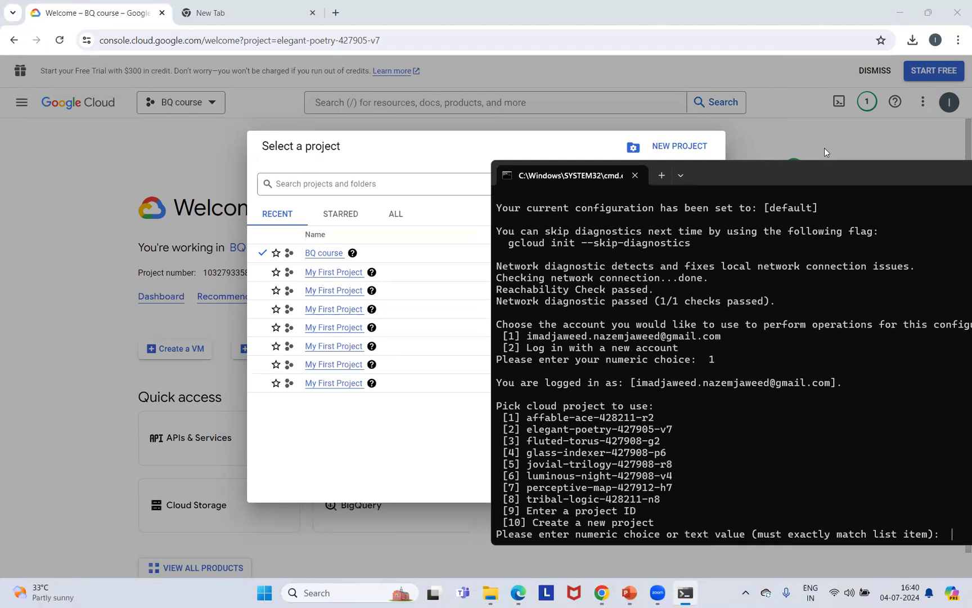
{"action": "left_click_drag", "start_coordinate": [810, 173], "coordinate": [900, 136]}
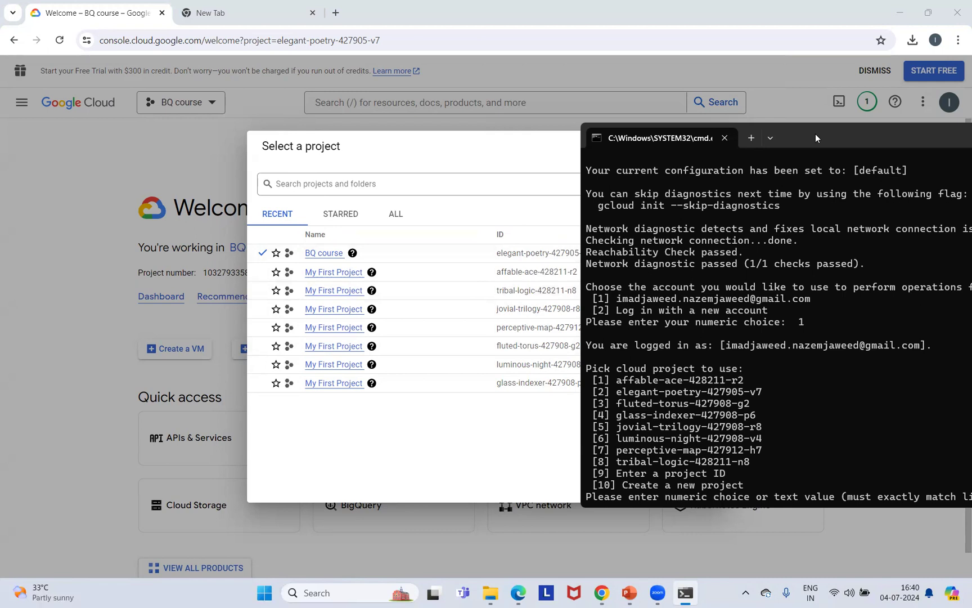
{"action": "left_click_drag", "start_coordinate": [815, 134], "coordinate": [662, 243]}
{"action": "left_click_drag", "start_coordinate": [659, 303], "coordinate": [659, 319]}
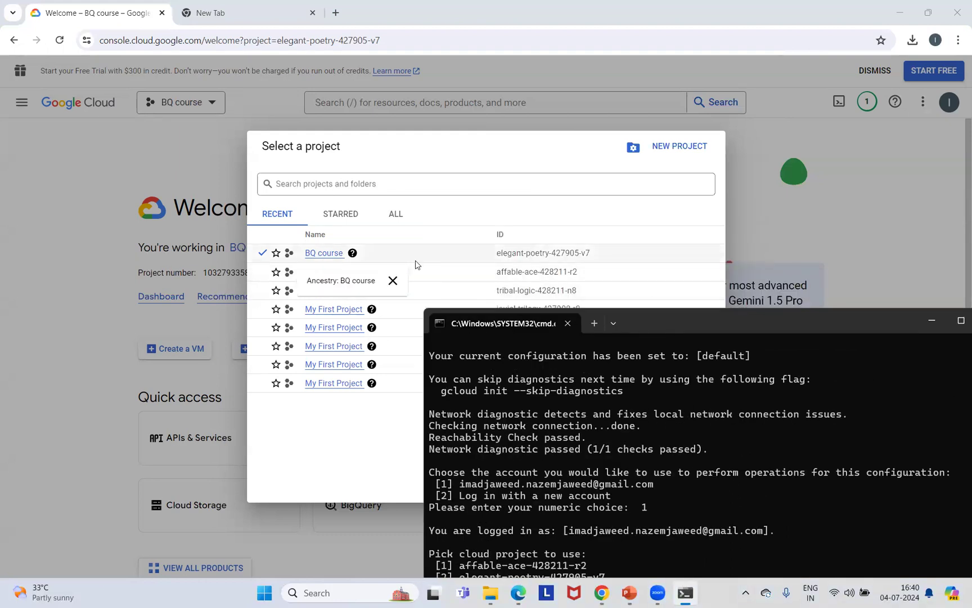
{"action": "left_click_drag", "start_coordinate": [497, 254], "coordinate": [602, 258]}
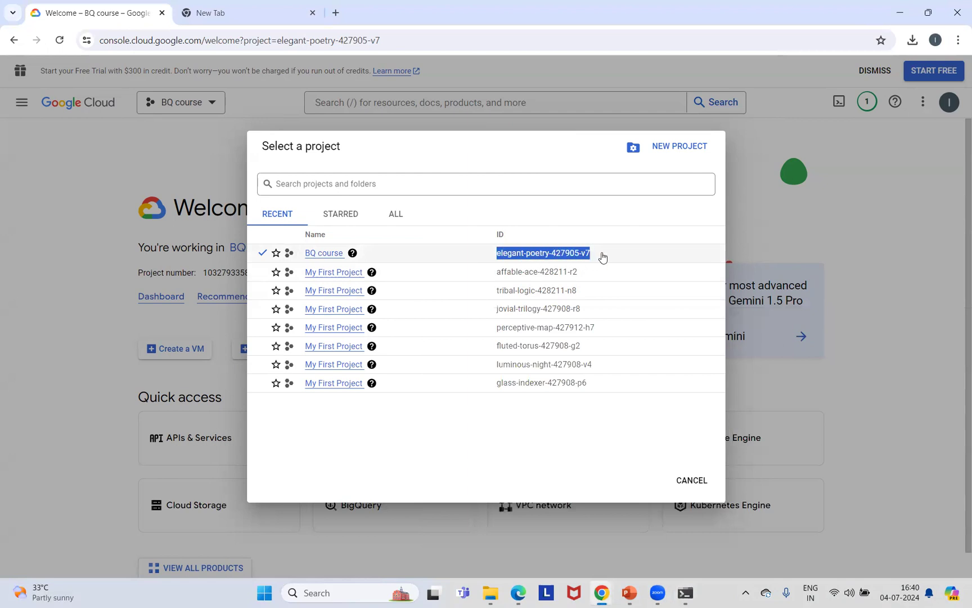
Return to the terminal and choose option 2, elegant-poetry-427905-v7, as the gcloud configuration's cloud project
{"action": "left_click", "coordinate": [685, 592]}
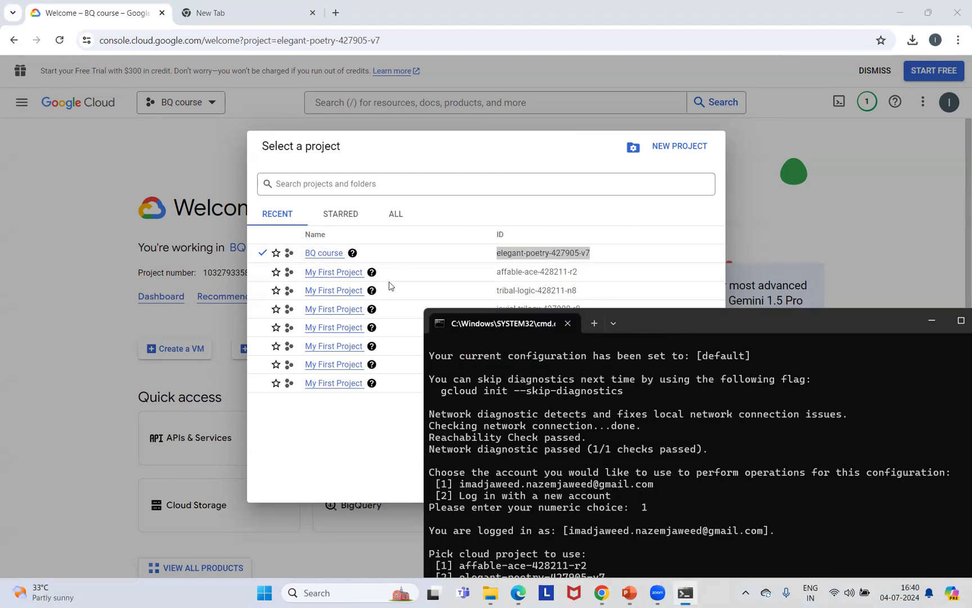
{"action": "left_click_drag", "start_coordinate": [655, 320], "coordinate": [459, 105]}
{"action": "left_click_drag", "start_coordinate": [264, 363], "coordinate": [423, 364]}
{"action": "key", "text": "ctrl+c"}
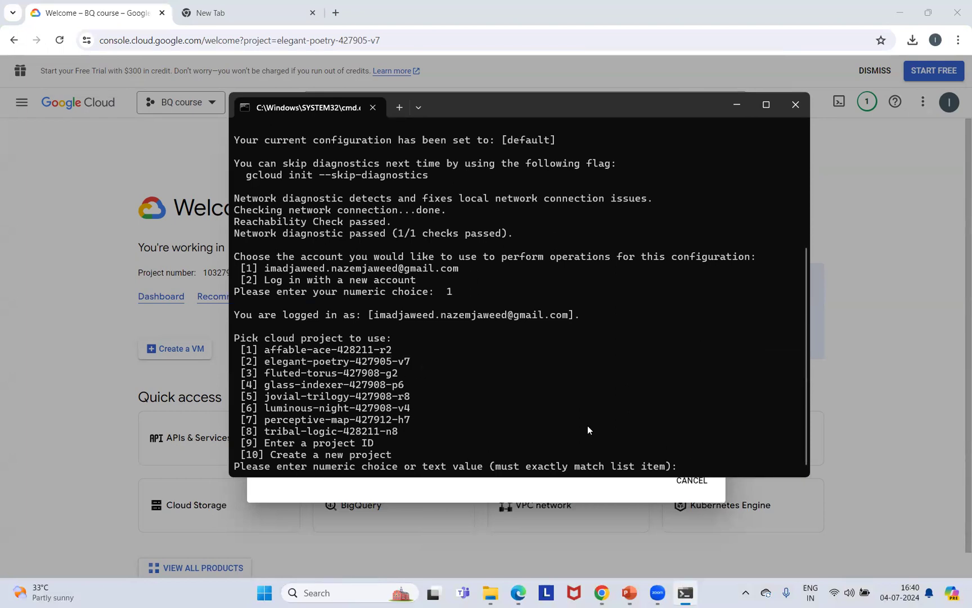
{"action": "type", "text": "2"}
{"action": "key", "text": "Return"}
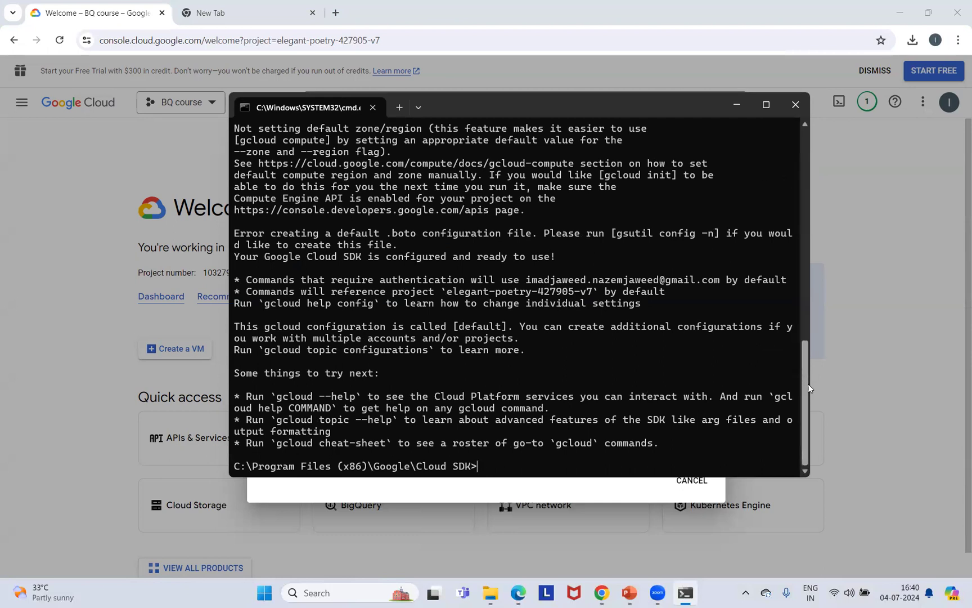
Review the gcloud initialization output, from the line naming the current project down to the suggested commands
{"action": "left_click_drag", "start_coordinate": [806, 383], "coordinate": [800, 307]}
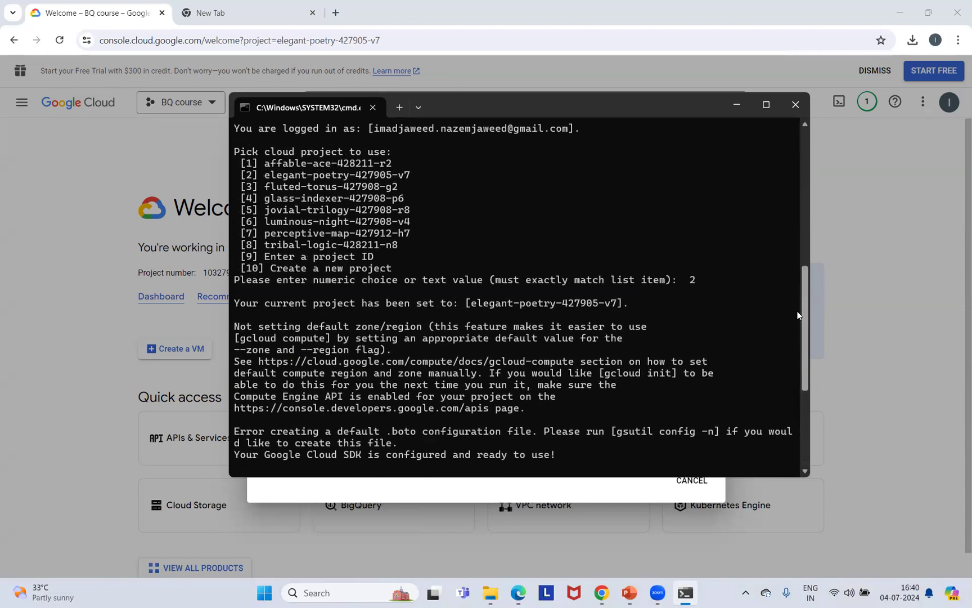
{"action": "left_click_drag", "start_coordinate": [236, 304], "coordinate": [621, 305]}
{"action": "right_click", "coordinate": [620, 306]}
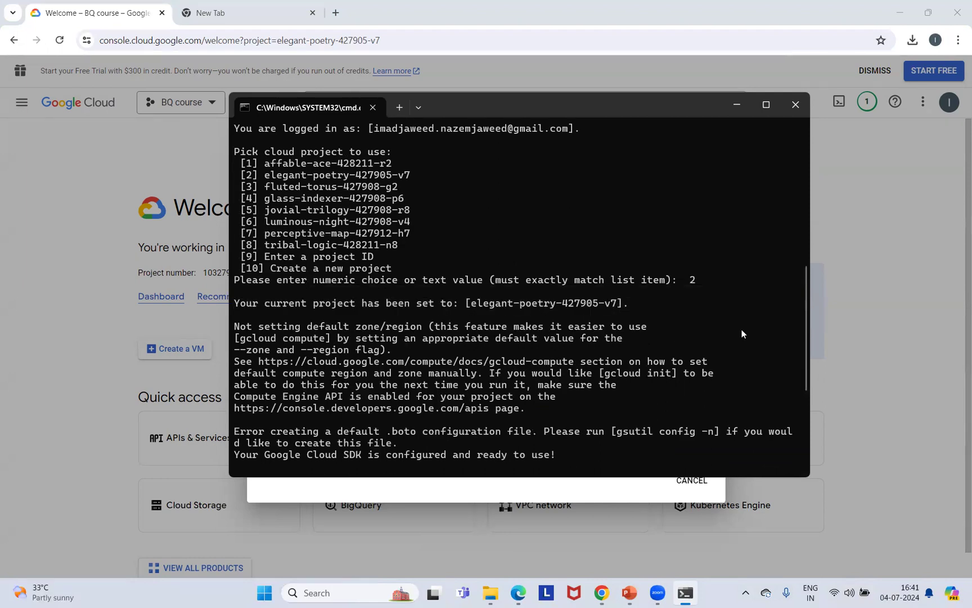
{"action": "scroll", "coordinate": [803, 352], "scroll_direction": "down", "scroll_amount": 6}
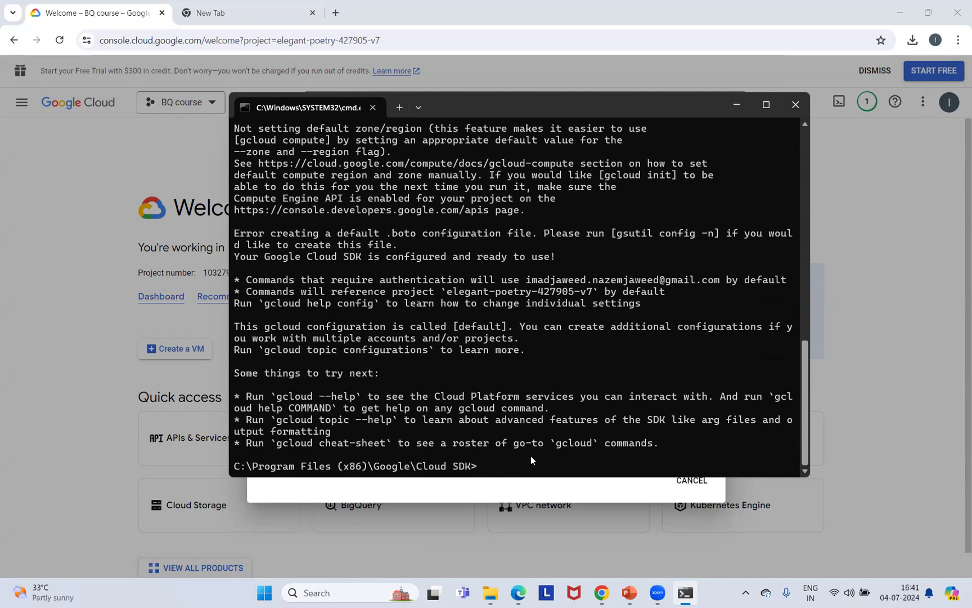
Copy the gcloud projects list line, including its leading colon, from the Google Cloud SDK slide in PowerPoint and try running it in the terminal
{"action": "mouse_move", "coordinate": [629, 592]}
{"action": "left_click", "coordinate": [628, 522]}
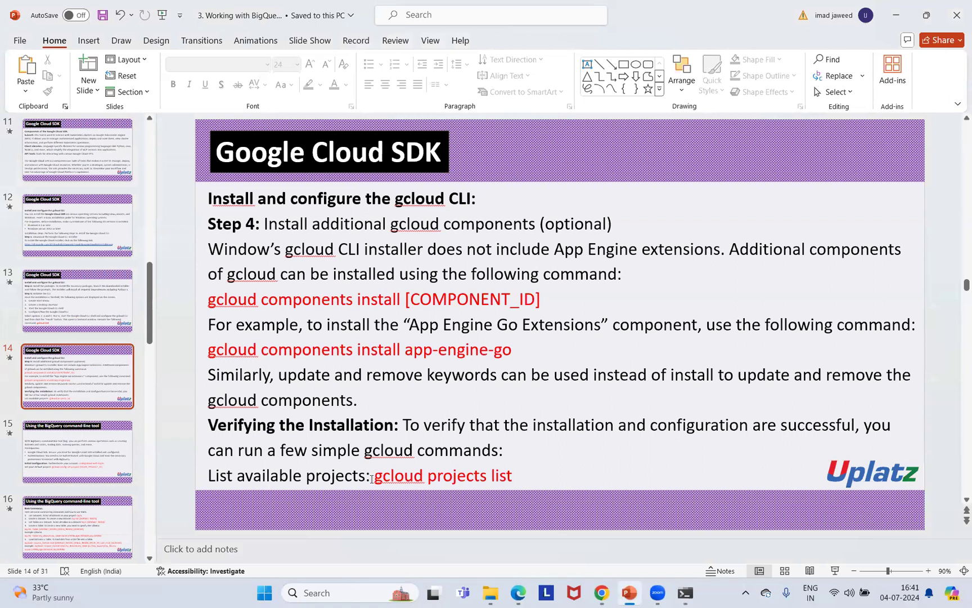
{"action": "left_click_drag", "start_coordinate": [366, 476], "coordinate": [518, 478]}
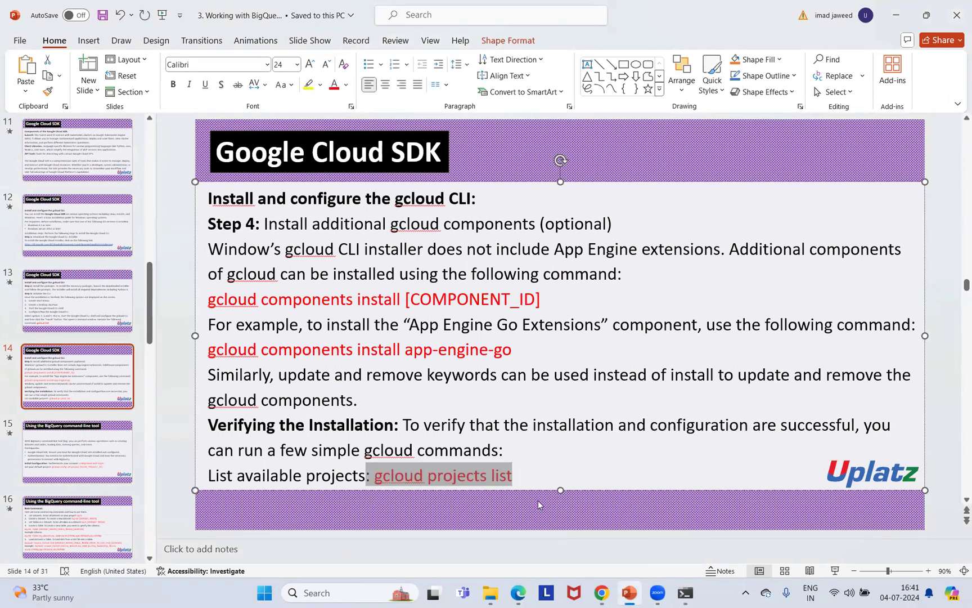
{"action": "left_click", "coordinate": [686, 593]}
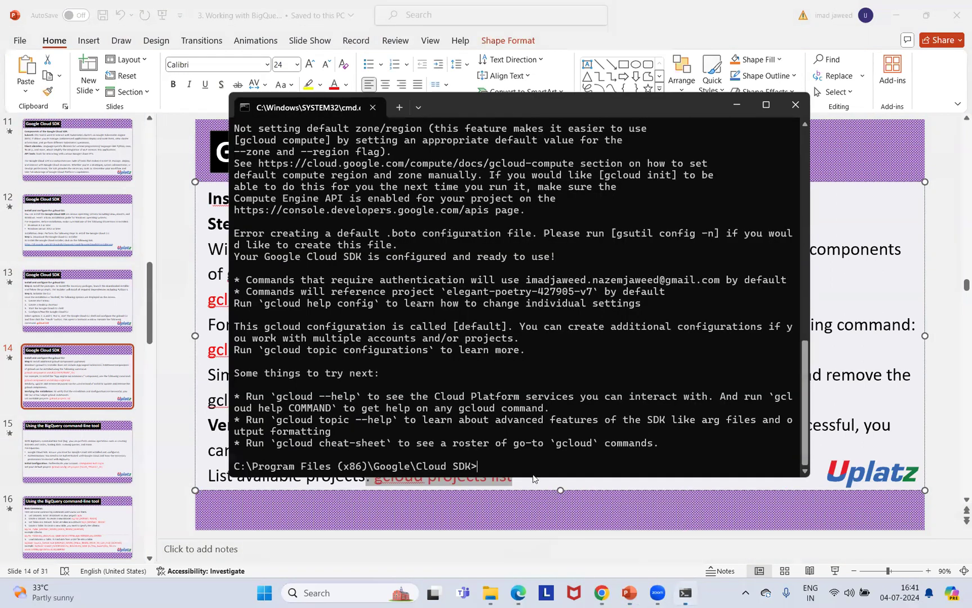
{"action": "key", "text": "ctrl+v"}
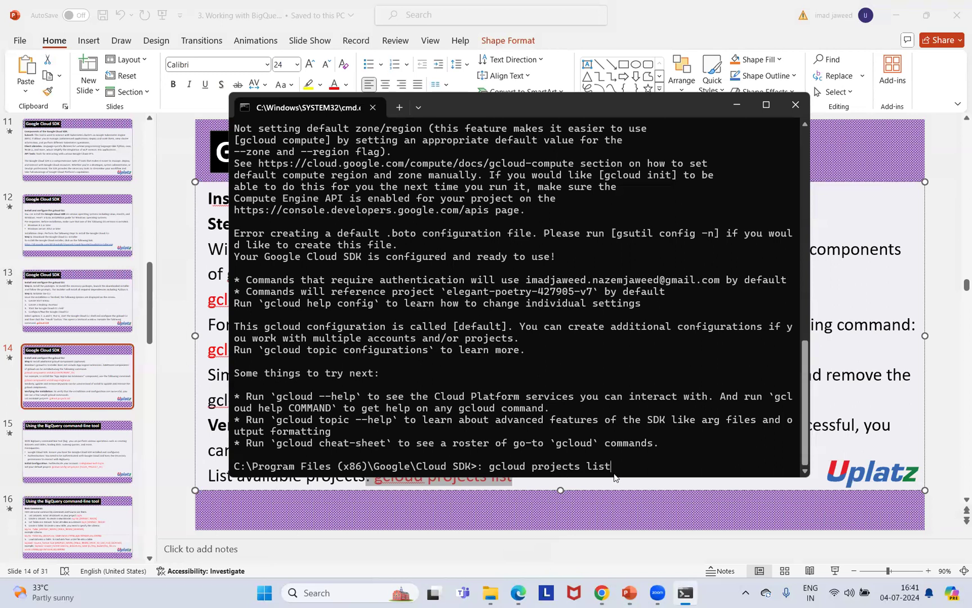
{"action": "key", "text": "Return"}
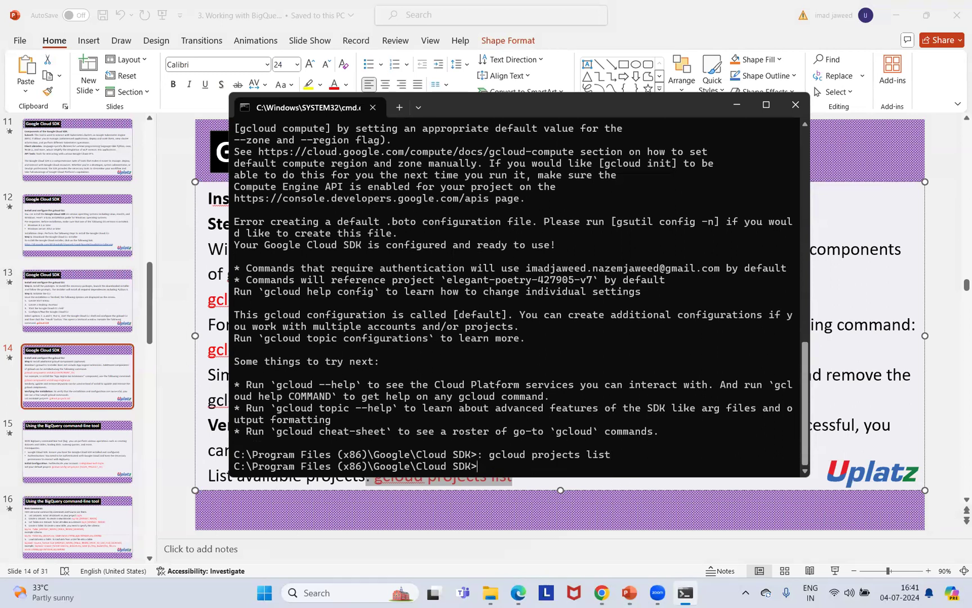
{"action": "key", "text": "Return"}
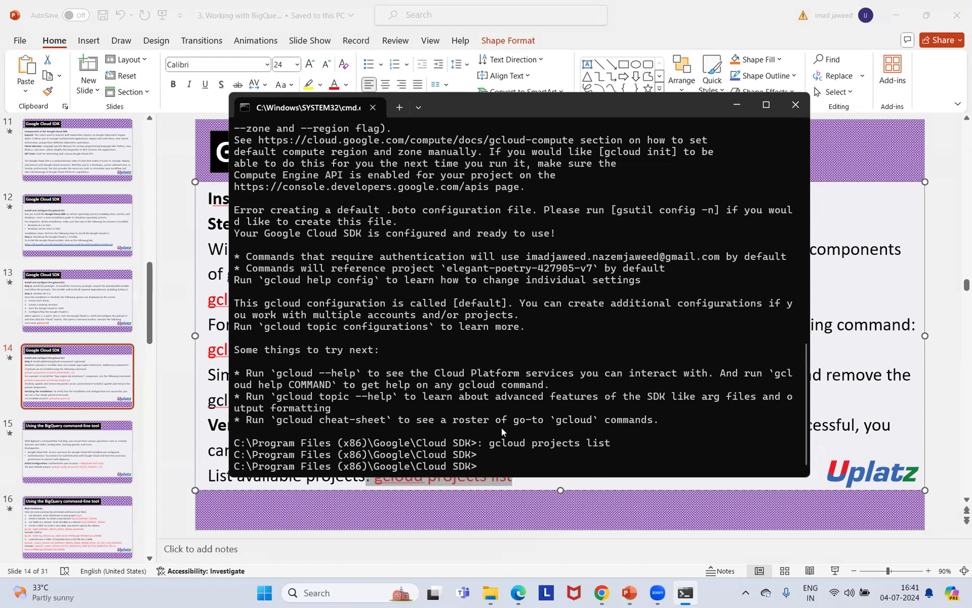
Examine the terminal's initialization output from the start, covering the configuration choice, account choice, project list and current project setting
{"action": "left_click_drag", "start_coordinate": [801, 372], "coordinate": [799, 247]}
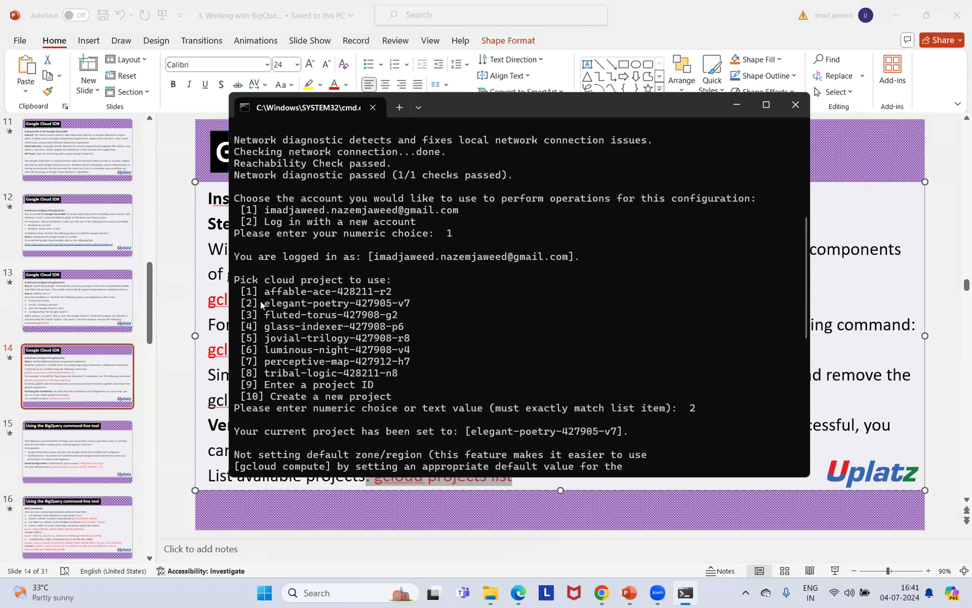
{"action": "left_click_drag", "start_coordinate": [259, 304], "coordinate": [376, 304]}
{"action": "left_click", "coordinate": [417, 303]}
{"action": "left_click_drag", "start_coordinate": [807, 269], "coordinate": [810, 238]}
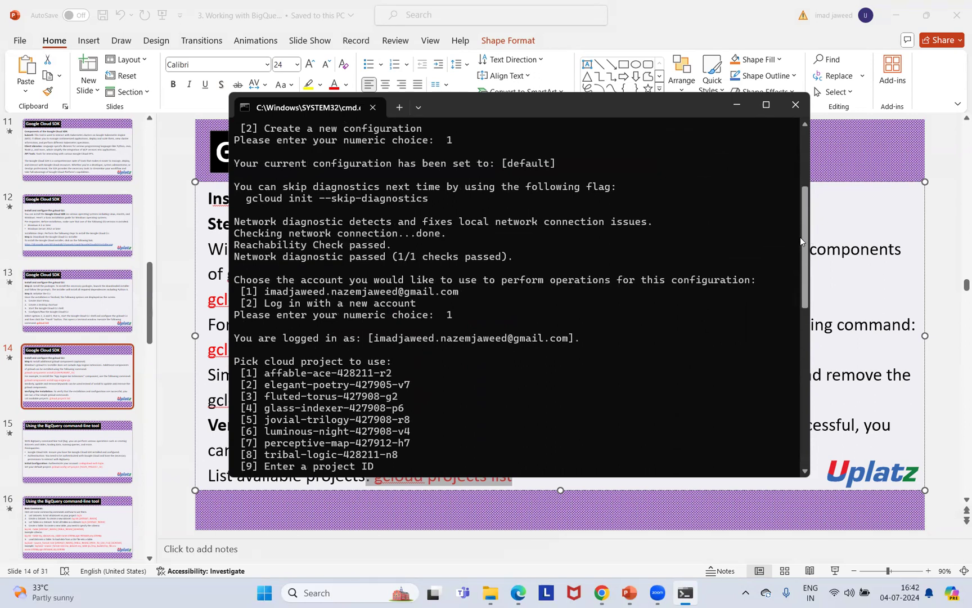
{"action": "left_click_drag", "start_coordinate": [800, 237], "coordinate": [801, 158]}
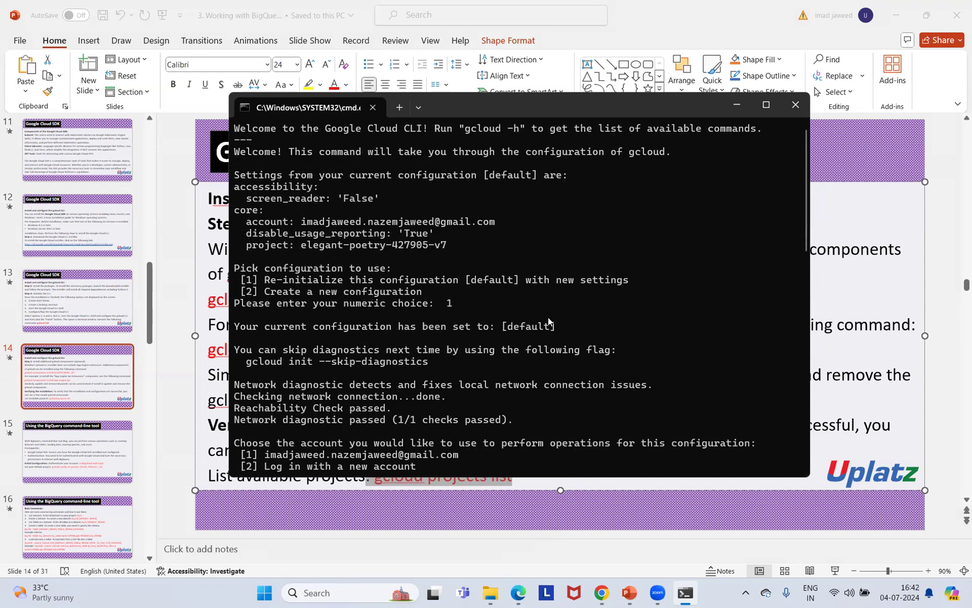
{"action": "left_click_drag", "start_coordinate": [803, 221], "coordinate": [807, 279]}
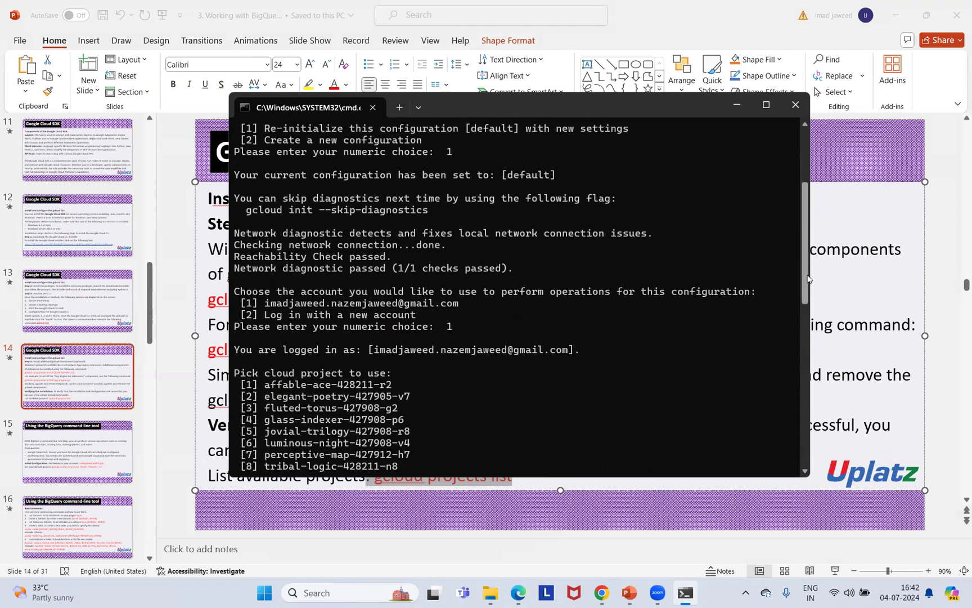
{"action": "left_click_drag", "start_coordinate": [808, 279], "coordinate": [811, 303]}
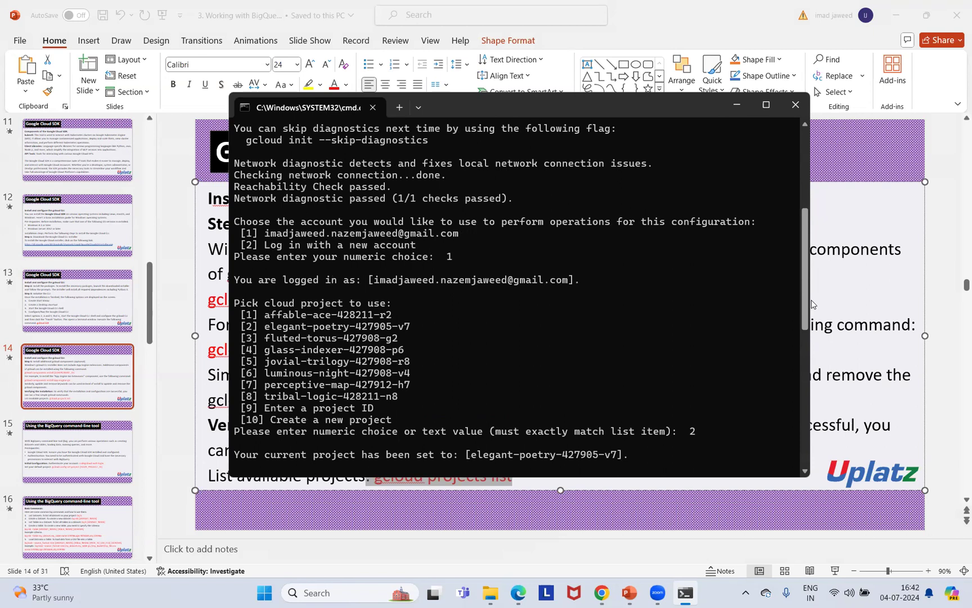
{"action": "left_click_drag", "start_coordinate": [811, 304], "coordinate": [810, 325]}
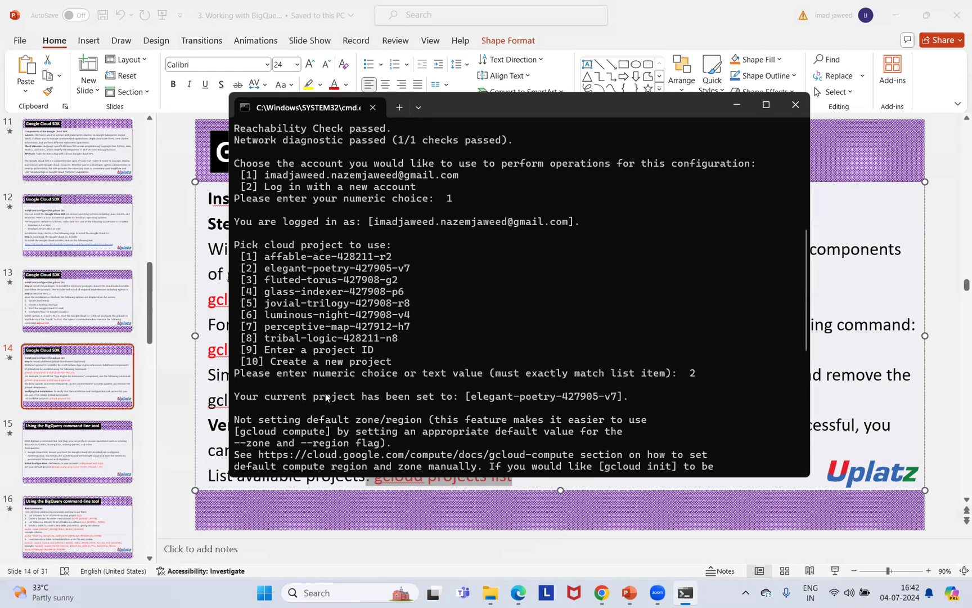
{"action": "scroll", "coordinate": [808, 366], "scroll_direction": "down", "scroll_amount": 8}
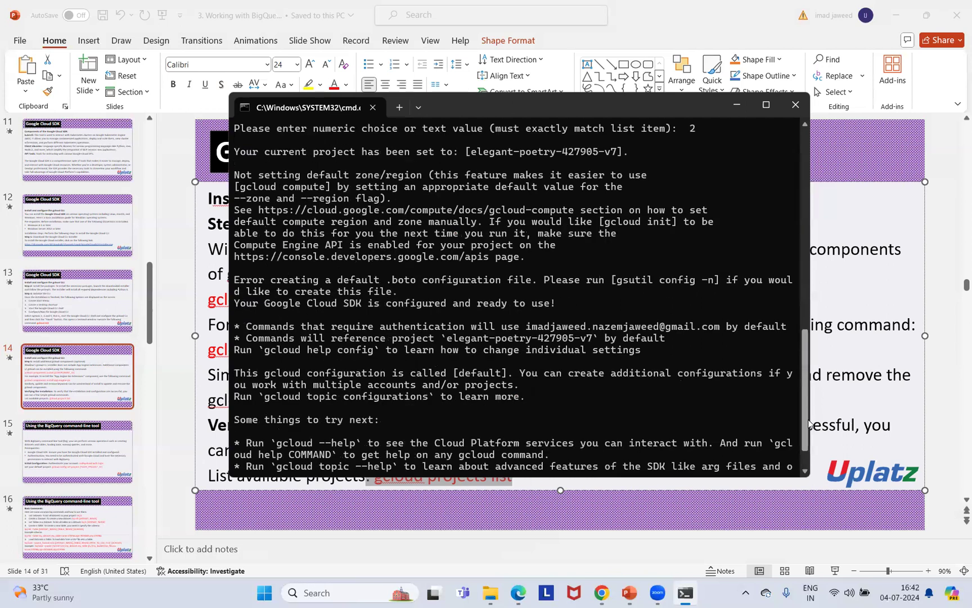
Close the terminal window containing the finished gcloud initialization output
{"action": "left_click", "coordinate": [797, 106]}
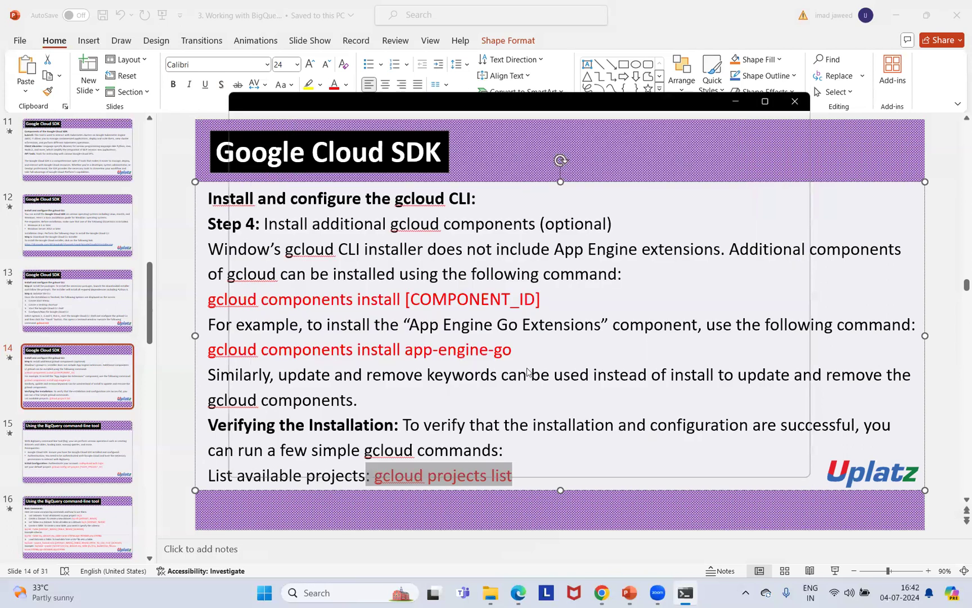
{"action": "left_click", "coordinate": [371, 591]}
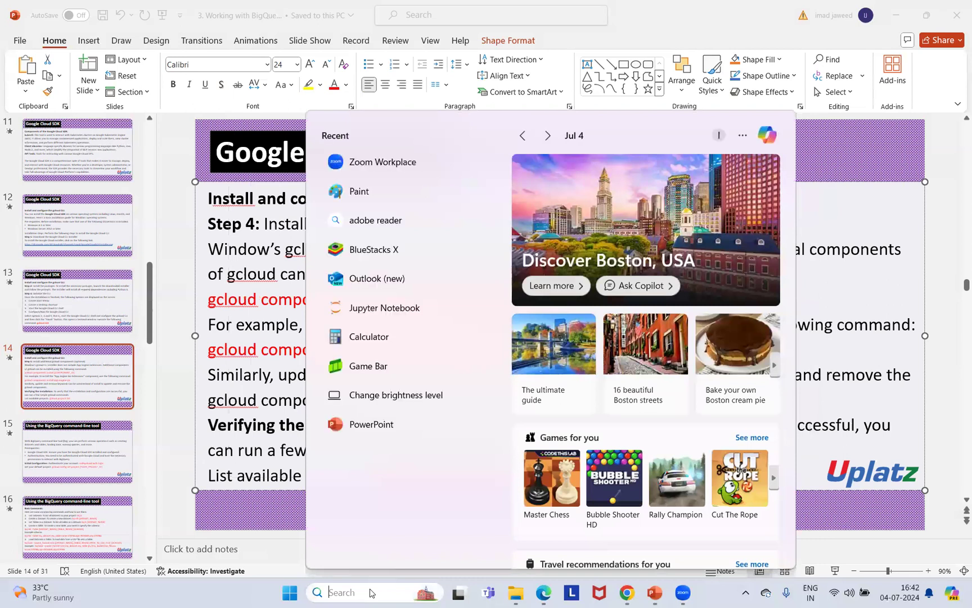
{"action": "type", "text": "sdk"}
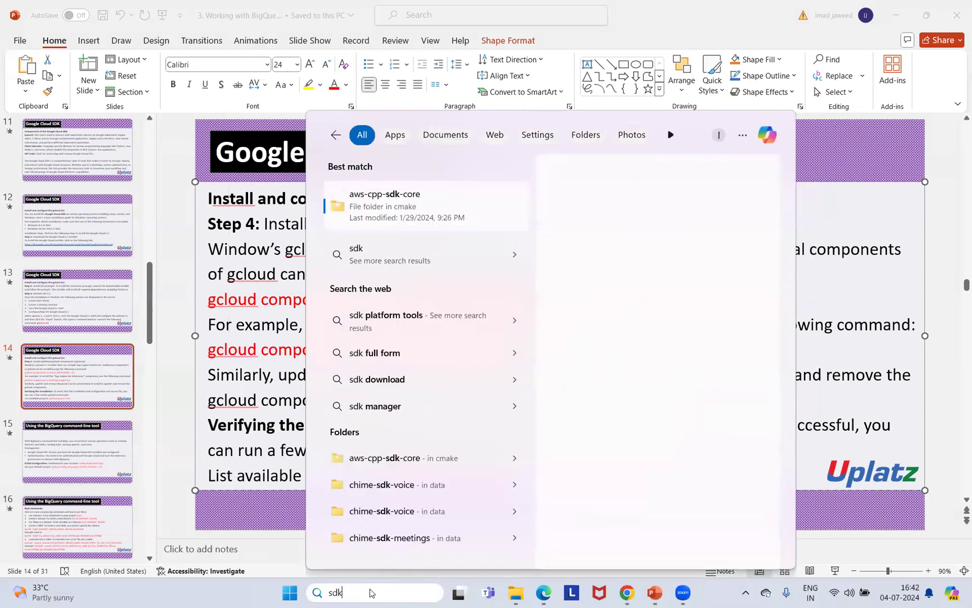
{"action": "key", "text": "BackSpace"}
{"action": "key", "text": "BackSpace"}
{"action": "key", "text": "BackSpace"}
{"action": "type", "text": "g"}
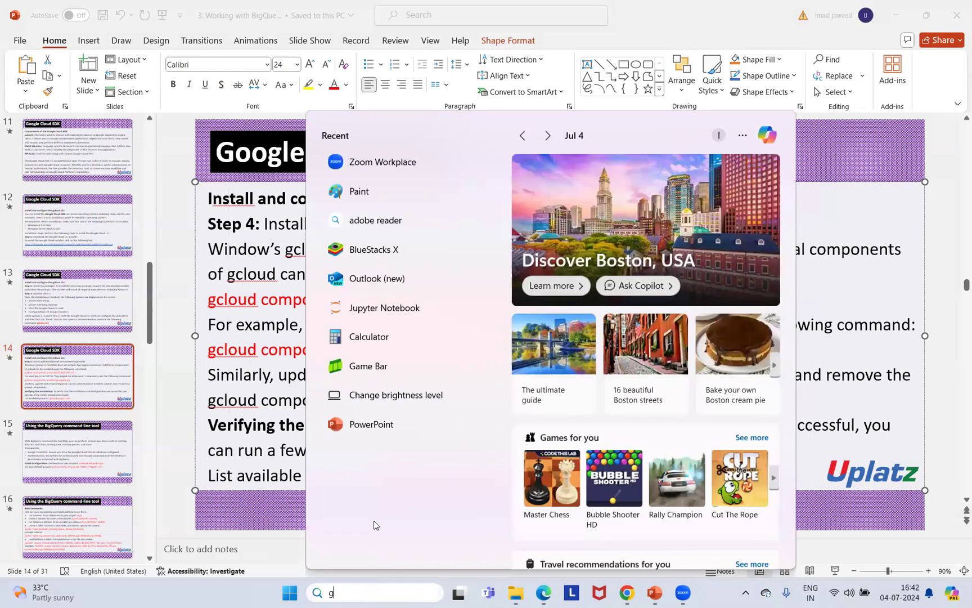
{"action": "type", "text": "oo"}
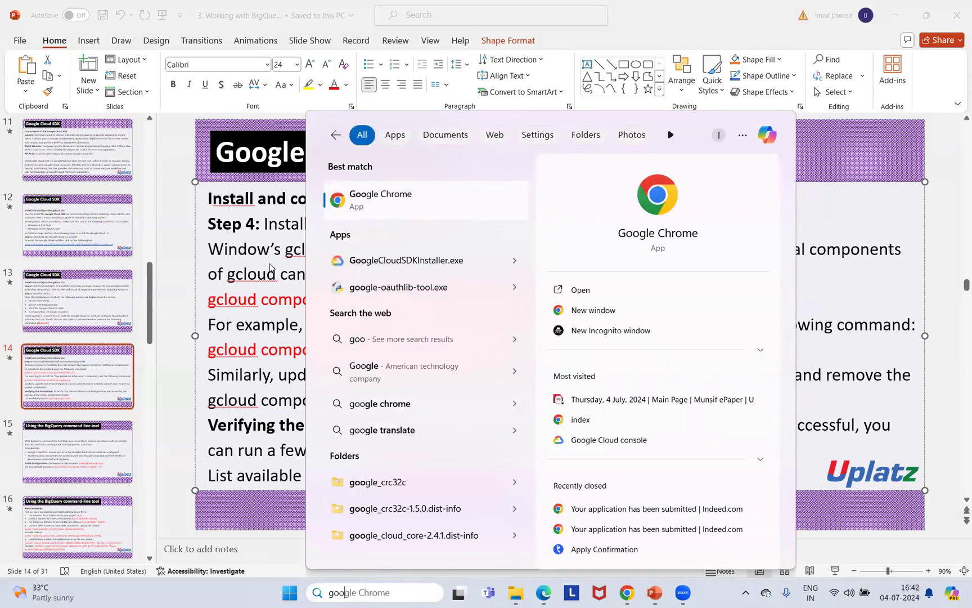
{"action": "key", "text": "Return"}
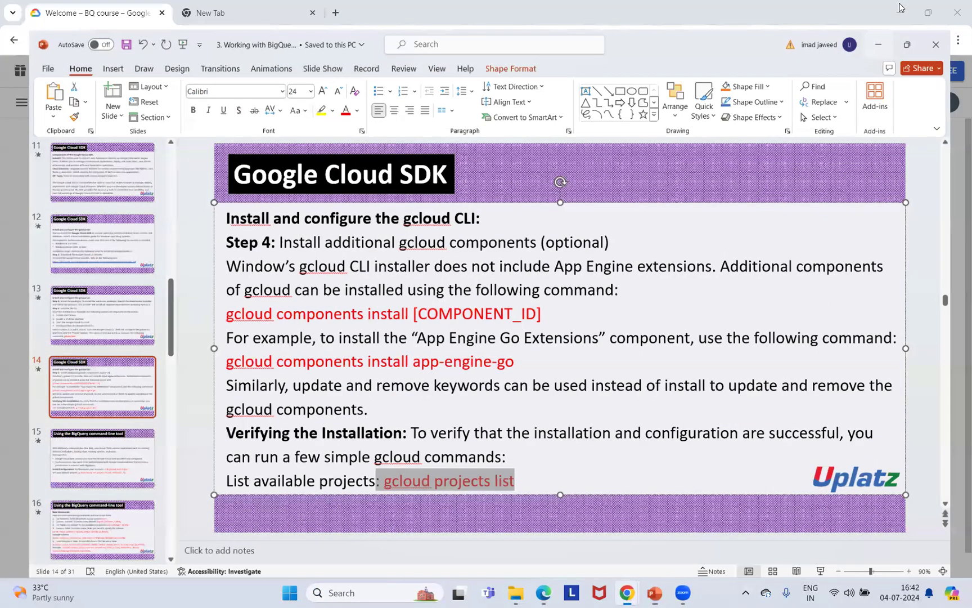
Minimize the open windows to reach the desktop and launch the Google Cloud SDK Shell from its shortcut
{"action": "left_click", "coordinate": [901, 8]}
{"action": "left_click", "coordinate": [901, 8]}
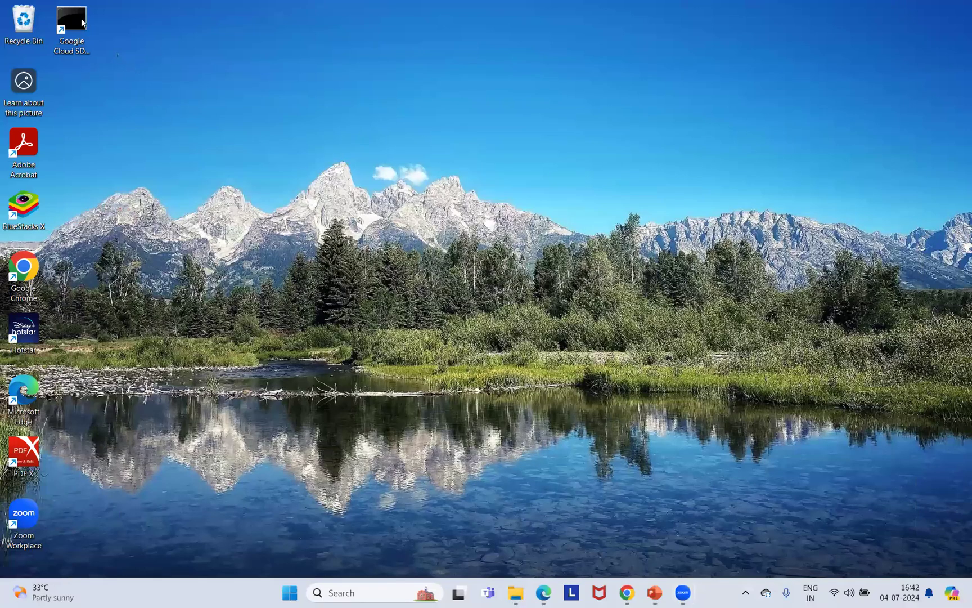
{"action": "double_click", "coordinate": [82, 20]}
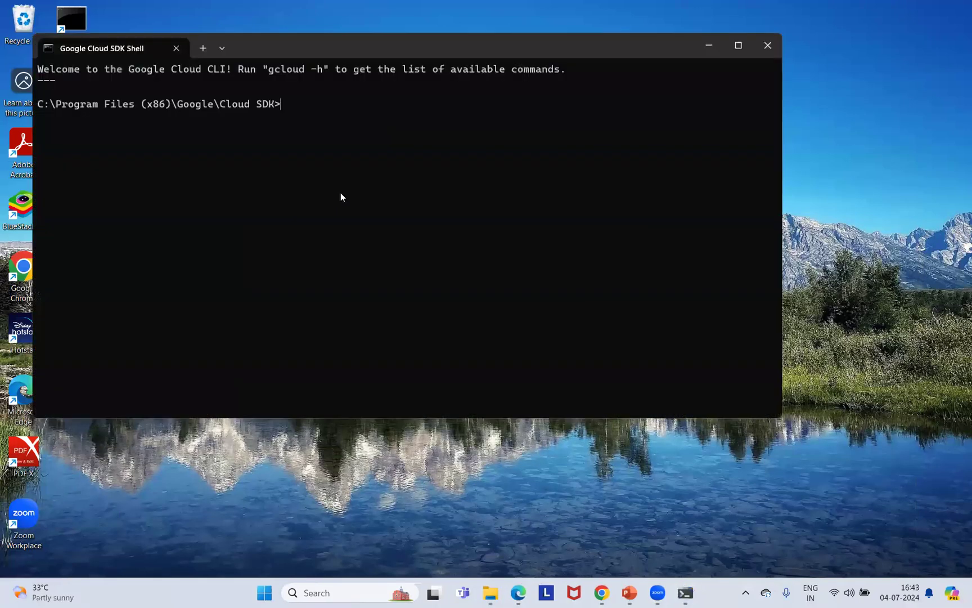
Try the copied line ": gcloud projects list" in the shell, and run gcloud projects list without the leading colon
{"action": "type", "text": ": gcloud projects list"}
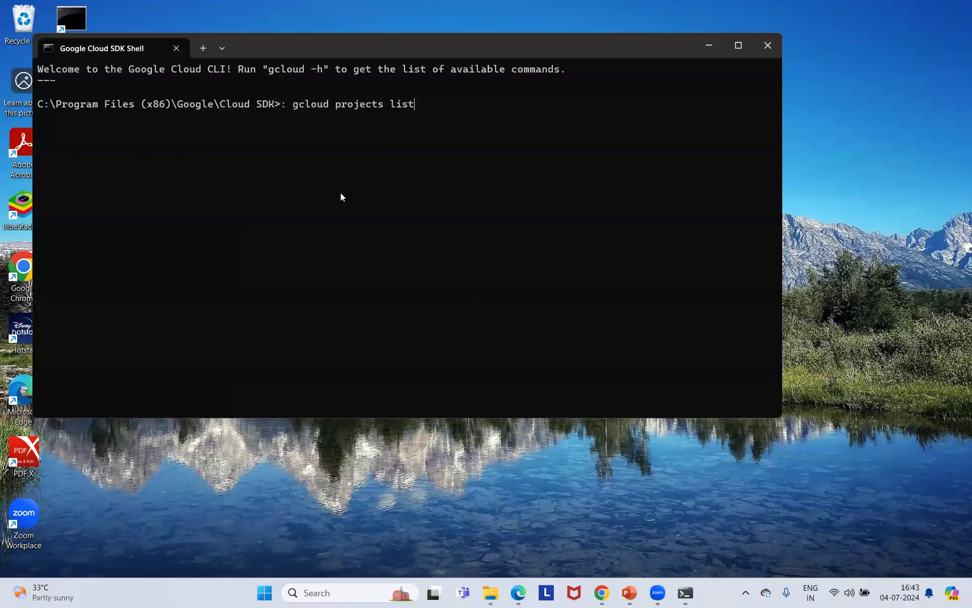
{"action": "key", "text": "Return"}
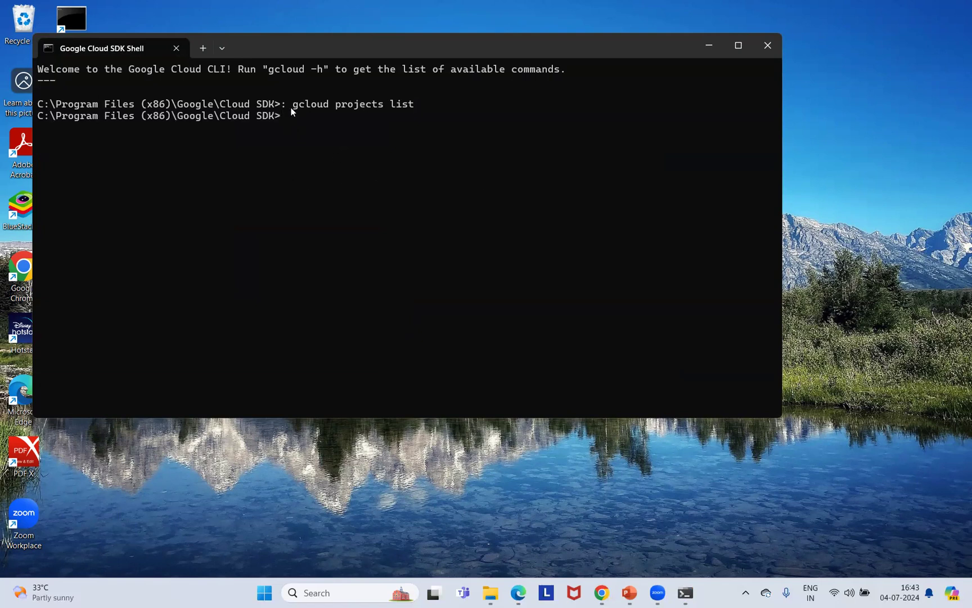
{"action": "type", "text": "gcloud projects lisa"}
{"action": "key", "text": "BackSpace"}
{"action": "type", "text": "t"}
{"action": "key", "text": "Return"}
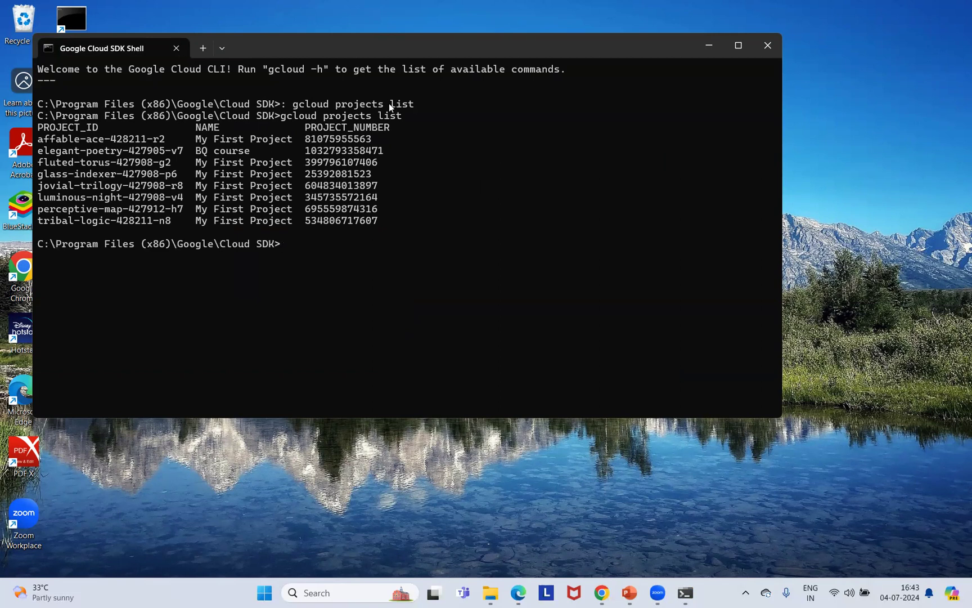
Compare the shell's project list with the Google Cloud console's project selector in Chrome, and highlight the gcloud projects list command in the shell
{"action": "mouse_move", "coordinate": [601, 595]}
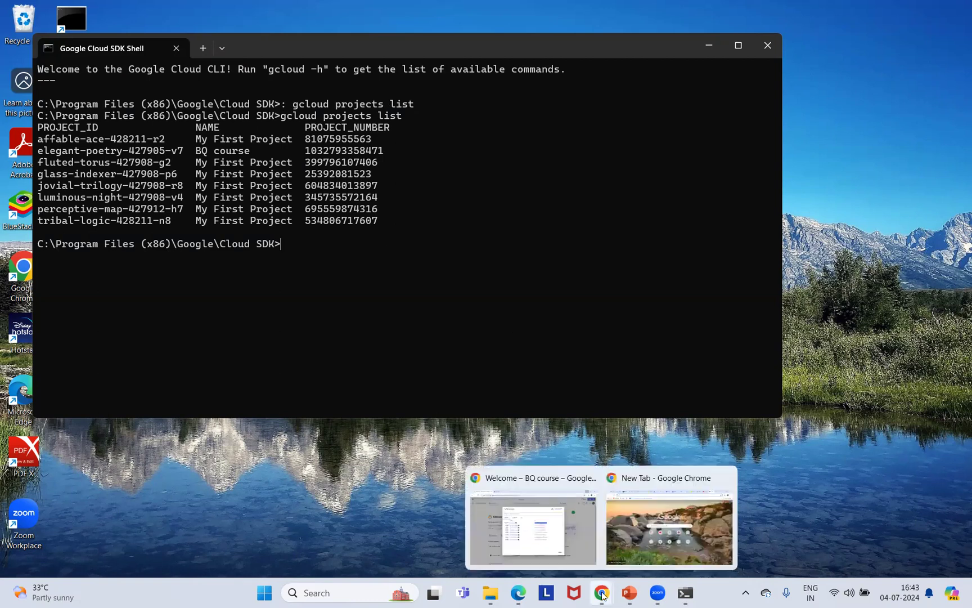
{"action": "left_click", "coordinate": [573, 550]}
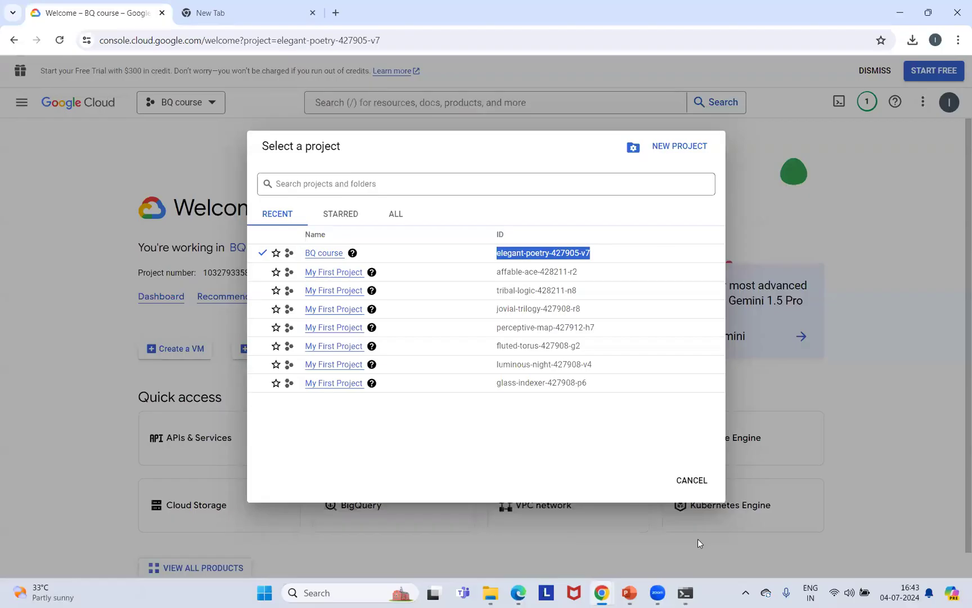
{"action": "mouse_move", "coordinate": [686, 592]}
{"action": "left_click", "coordinate": [697, 521]}
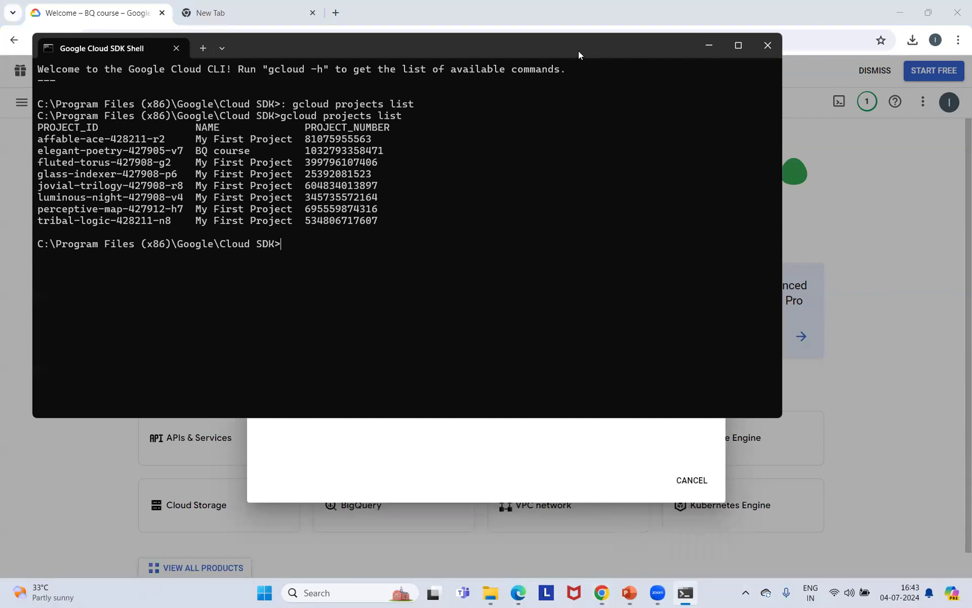
{"action": "left_click_drag", "start_coordinate": [577, 45], "coordinate": [580, 67]}
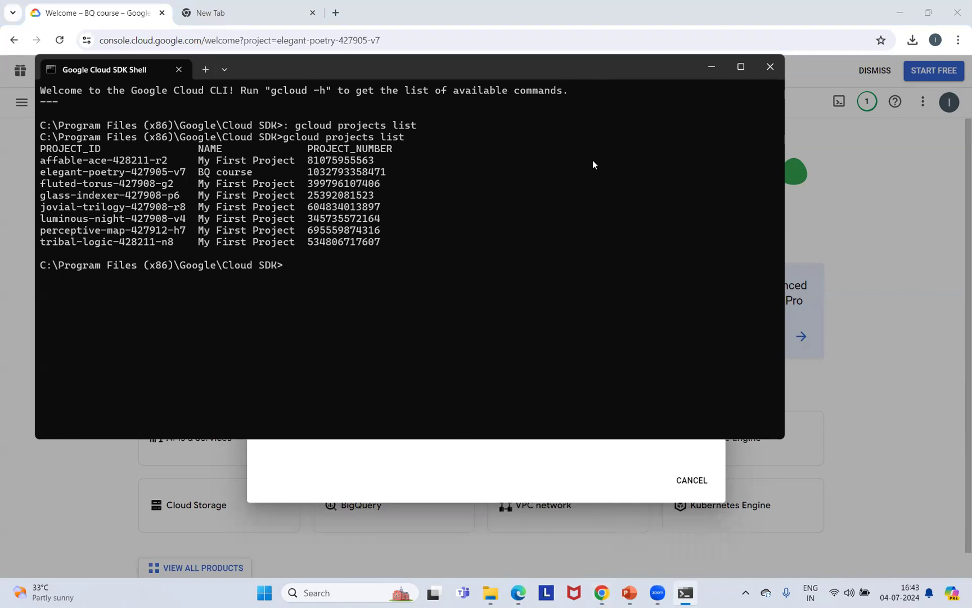
{"action": "left_click_drag", "start_coordinate": [580, 71], "coordinate": [690, 188]}
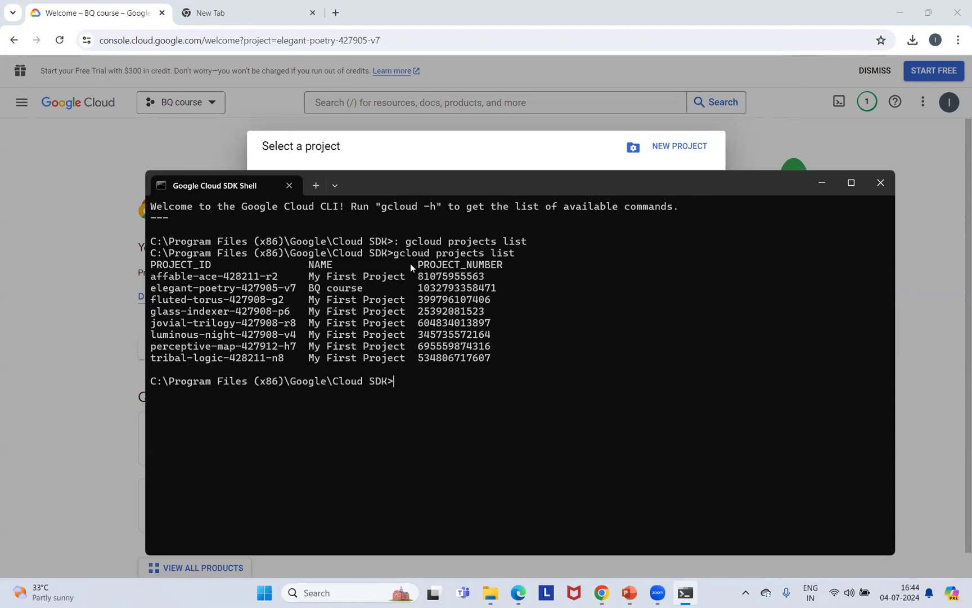
{"action": "left_click_drag", "start_coordinate": [394, 253], "coordinate": [521, 255]}
{"action": "right_click", "coordinate": [521, 255]}
Switch to PowerPoint, present from the Google Cloud SDK slide and advance to the "Using the BigQuery command-line tool" slide
{"action": "left_click", "coordinate": [630, 595]}
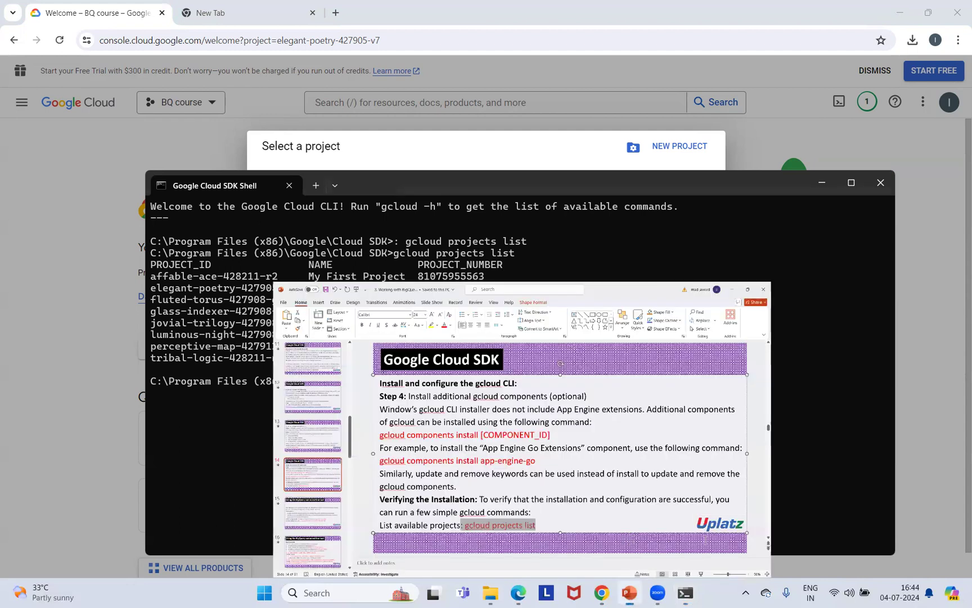
{"action": "left_click", "coordinate": [835, 570]}
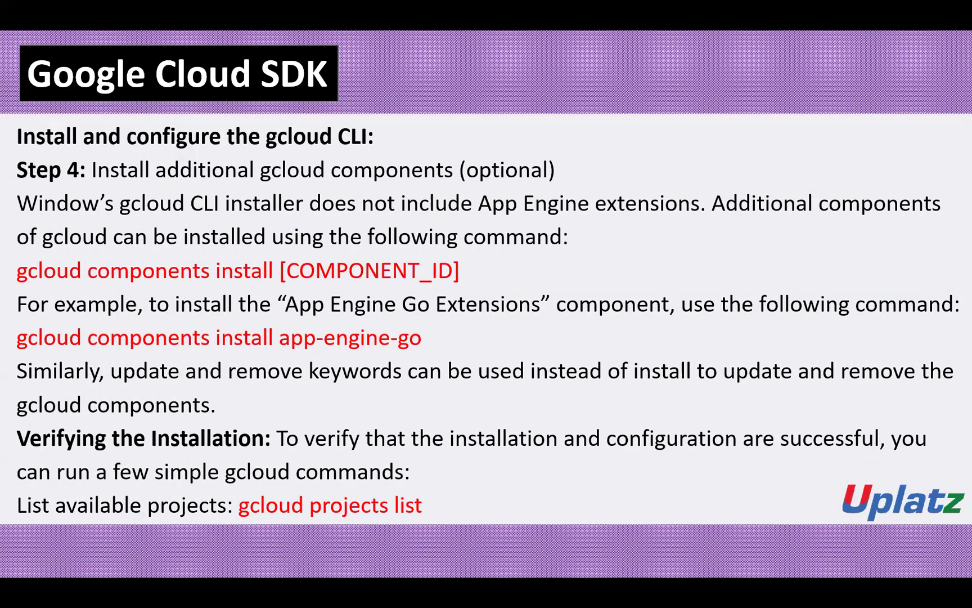
{"action": "key", "text": "Right"}
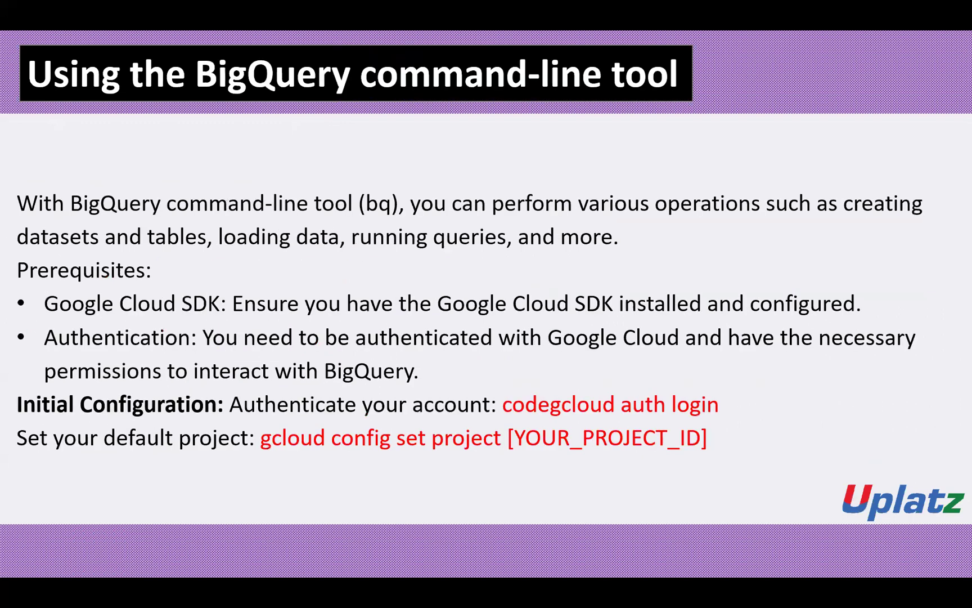